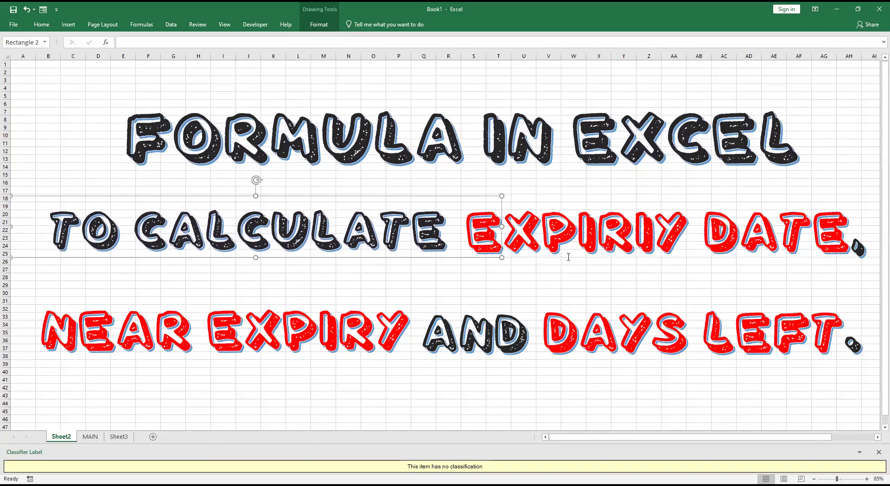
Nudge the EXPIRIY DATE, NEAR EXPIRY and DAYS LEFT title texts on Sheet2 slightly out of their current positions
{"action": "left_click", "coordinate": [581, 259]}
{"action": "left_click_drag", "start_coordinate": [582, 258], "coordinate": [589, 245]}
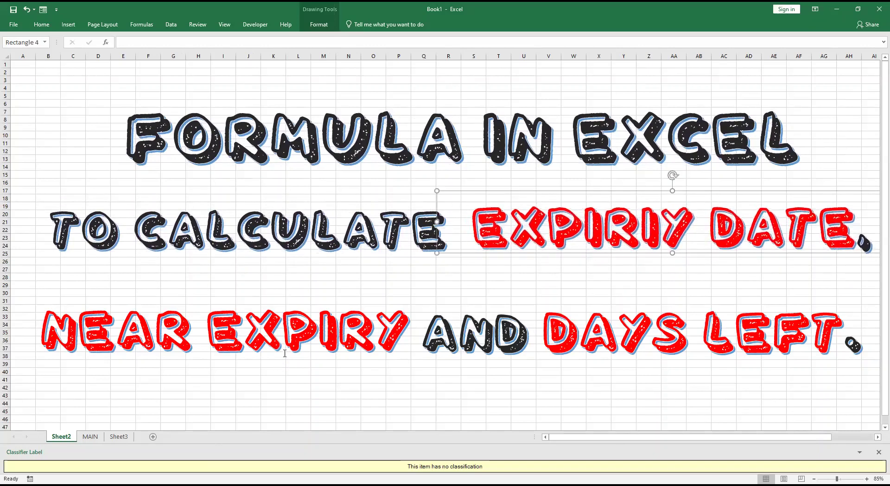
{"action": "left_click", "coordinate": [285, 355]}
{"action": "left_click_drag", "start_coordinate": [295, 355], "coordinate": [294, 351]}
{"action": "left_click", "coordinate": [681, 354]}
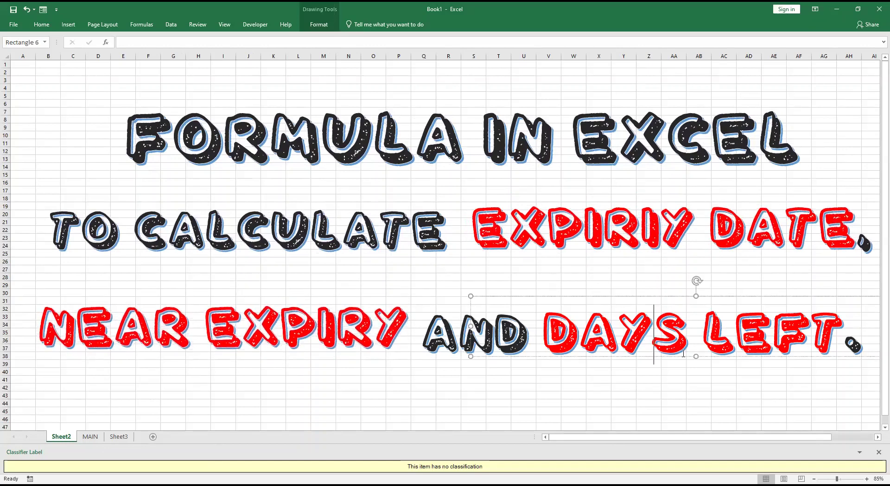
{"action": "left_click_drag", "start_coordinate": [684, 361], "coordinate": [686, 357]}
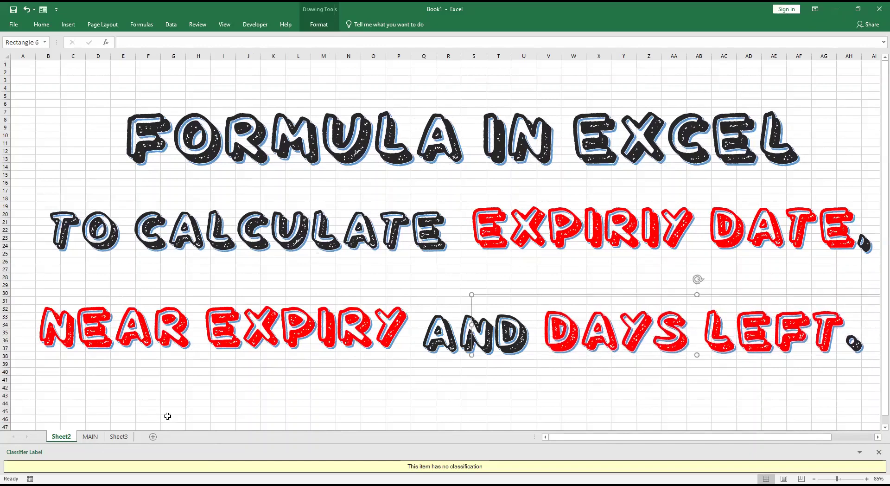
{"action": "left_click", "coordinate": [198, 411]}
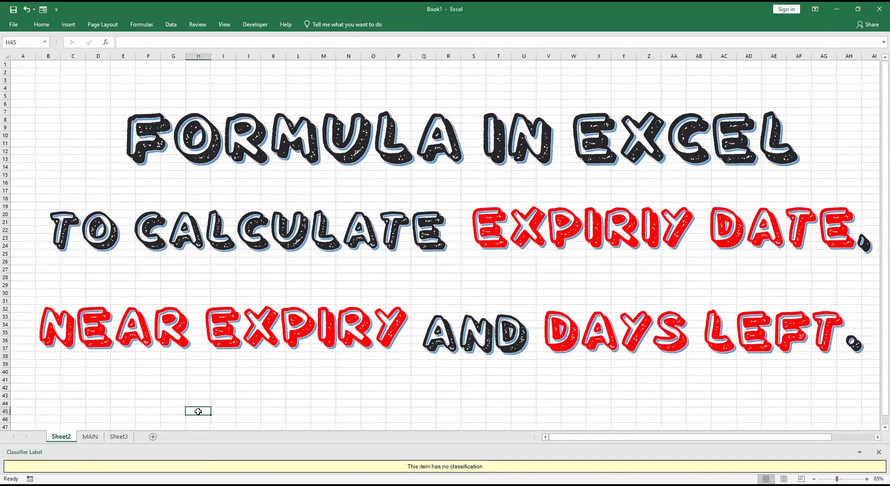
On the MAIN sheet, move the CURRENT DATE text box slightly upward beside the table
{"action": "left_click", "coordinate": [90, 436]}
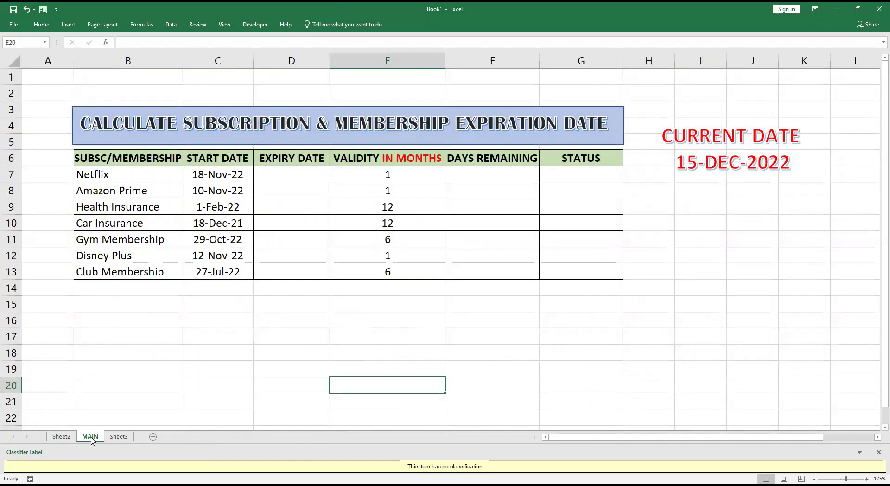
{"action": "left_click", "coordinate": [103, 125]}
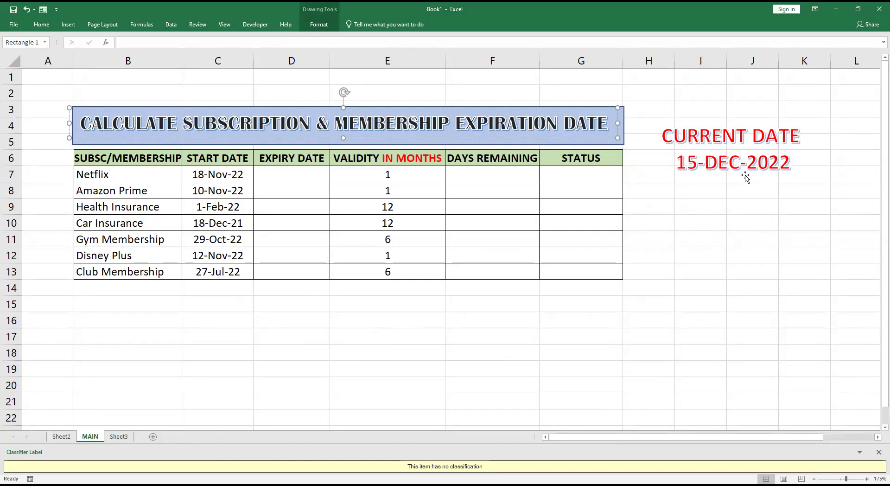
{"action": "left_click", "coordinate": [728, 162]}
{"action": "mouse_move", "coordinate": [744, 180]}
{"action": "left_mouse_down"}
{"action": "mouse_move", "coordinate": [736, 165]}
{"action": "mouse_move", "coordinate": [757, 178]}
{"action": "mouse_move", "coordinate": [729, 177]}
{"action": "mouse_move", "coordinate": [741, 173]}
{"action": "left_mouse_up"}
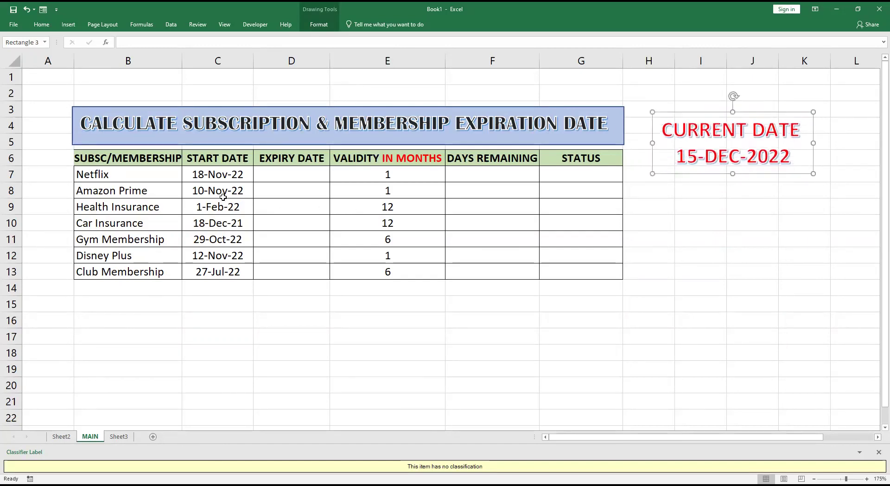
Review the subscription and membership names listed in the table, from Netflix to Club Membership
{"action": "left_click_drag", "start_coordinate": [139, 160], "coordinate": [123, 272]}
{"action": "left_click", "coordinate": [122, 257]}
{"action": "left_click", "coordinate": [110, 178]}
{"action": "left_click", "coordinate": [112, 193]}
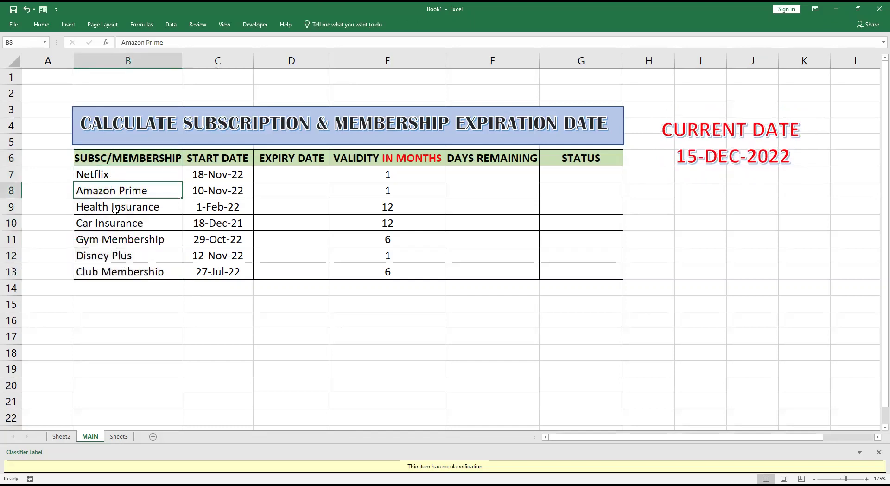
{"action": "left_click", "coordinate": [114, 210]}
{"action": "left_click", "coordinate": [113, 227]}
{"action": "left_click", "coordinate": [142, 244]}
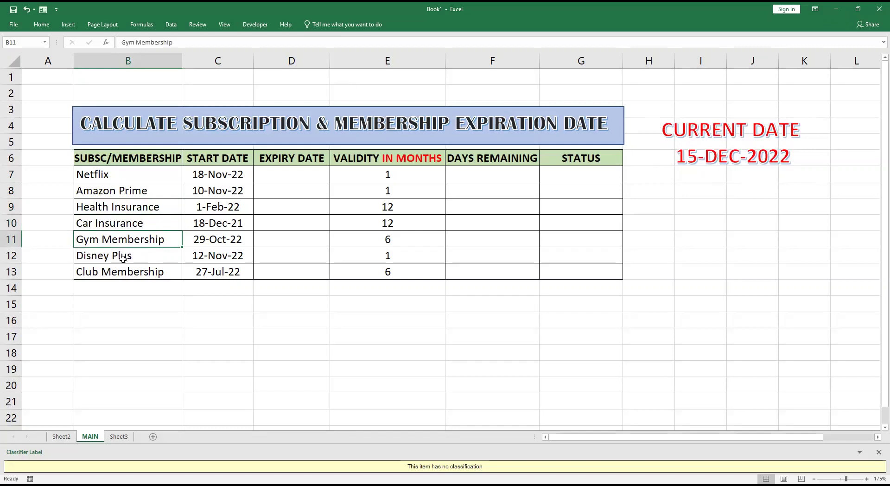
{"action": "left_click", "coordinate": [122, 259]}
{"action": "left_click", "coordinate": [121, 272]}
Examine the table's start date, expiry date, validity, days remaining and status columns
{"action": "left_click", "coordinate": [220, 158]}
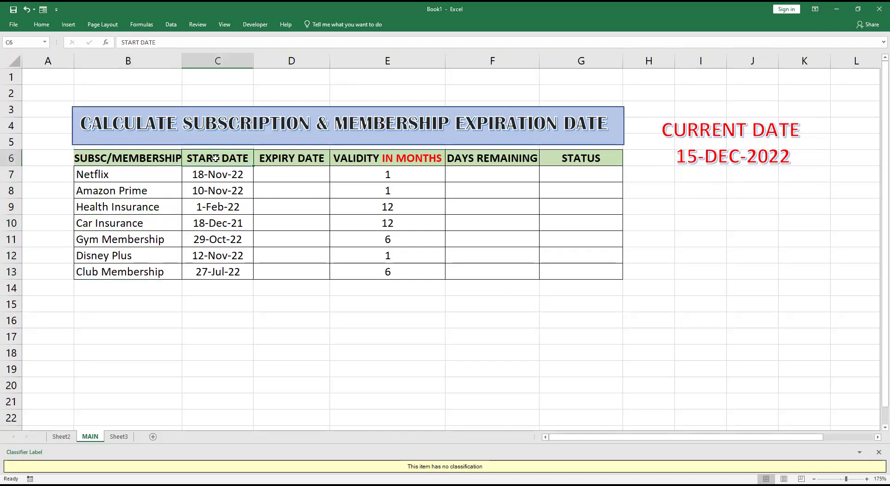
{"action": "left_click", "coordinate": [286, 158]}
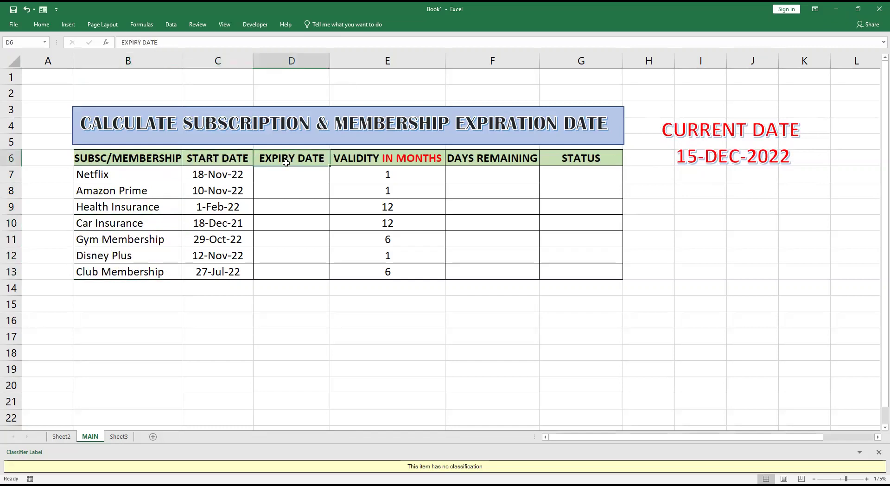
{"action": "left_click", "coordinate": [374, 156]}
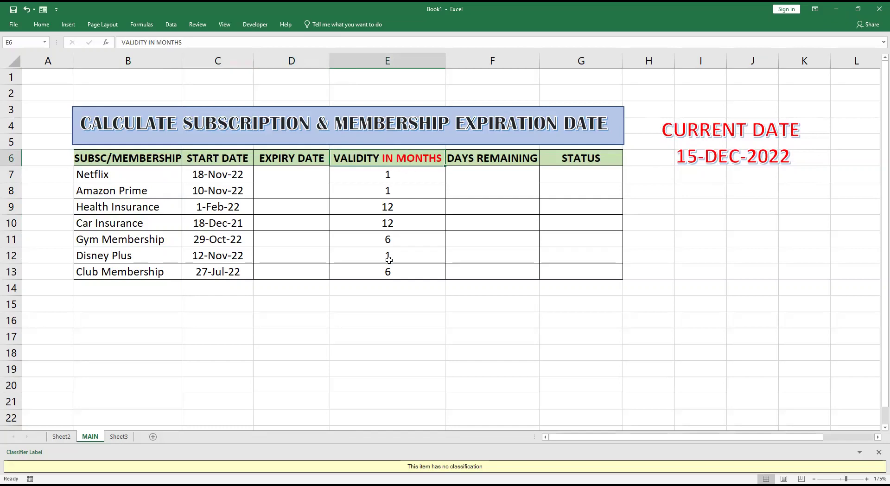
{"action": "left_click", "coordinate": [500, 160]}
{"action": "left_click", "coordinate": [572, 160]}
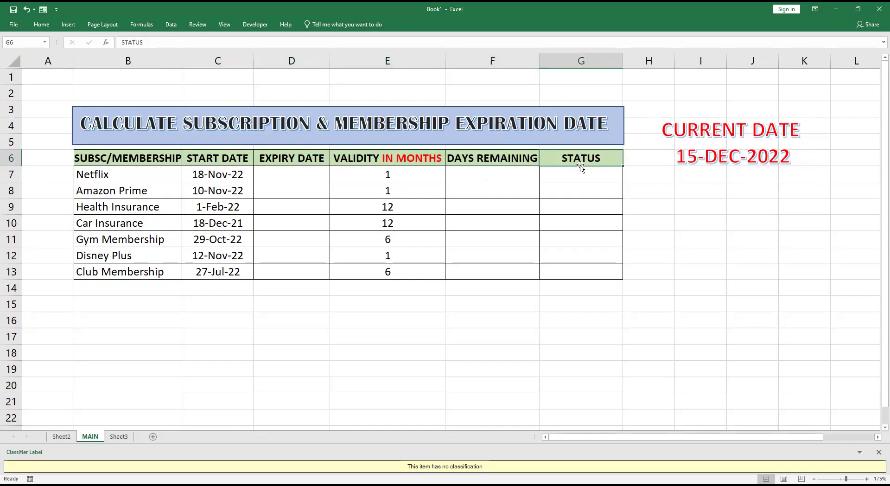
{"action": "left_click", "coordinate": [576, 180]}
{"action": "left_click", "coordinate": [573, 241]}
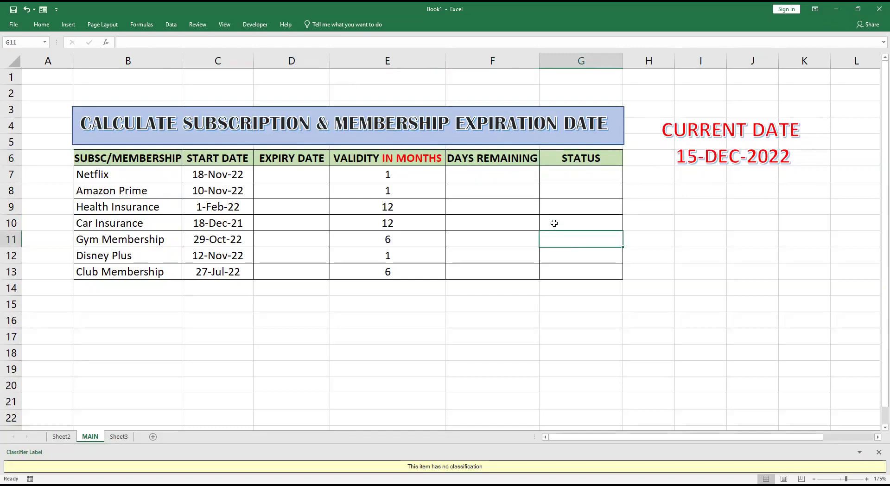
Calculate the Netflix expiry date in D7 with the formula =EDATE(C7,E7)-1
{"action": "left_click", "coordinate": [304, 159]}
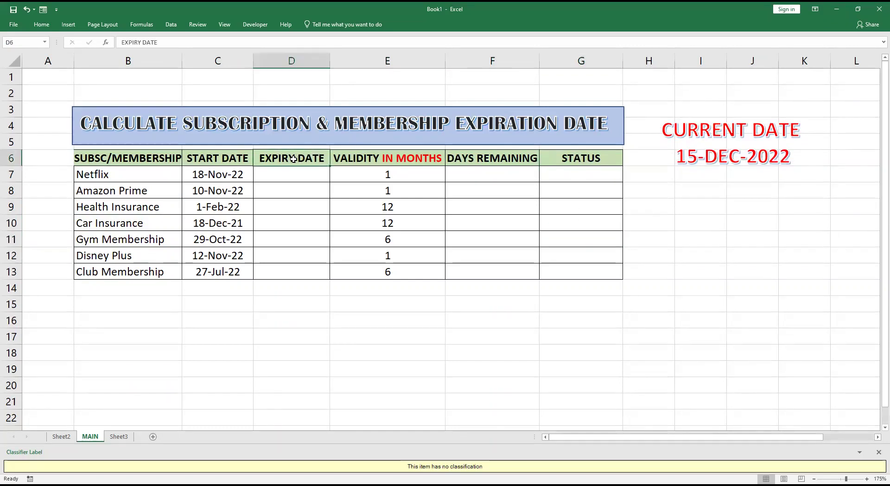
{"action": "left_click", "coordinate": [290, 178]}
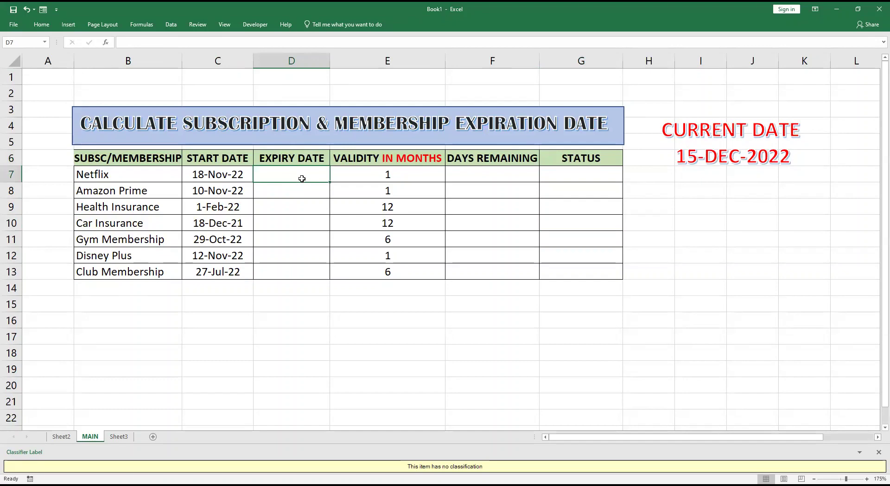
{"action": "left_click", "coordinate": [225, 41]}
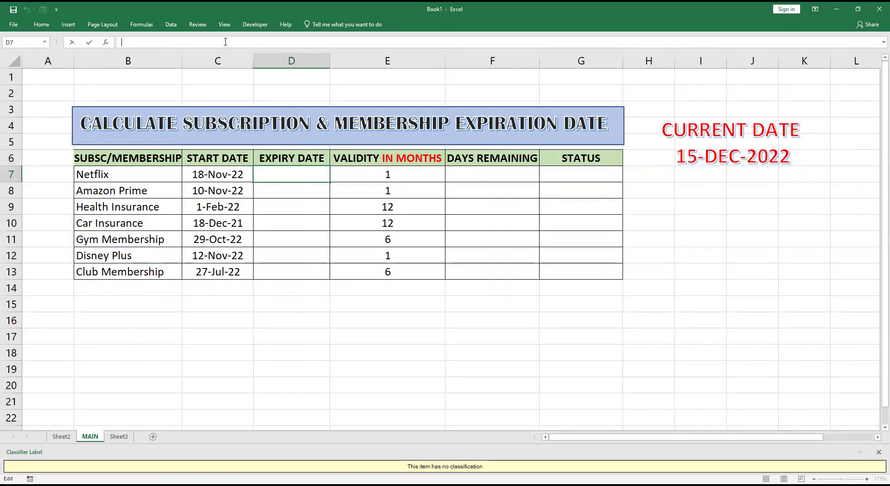
{"action": "type", "text": "=EDA"}
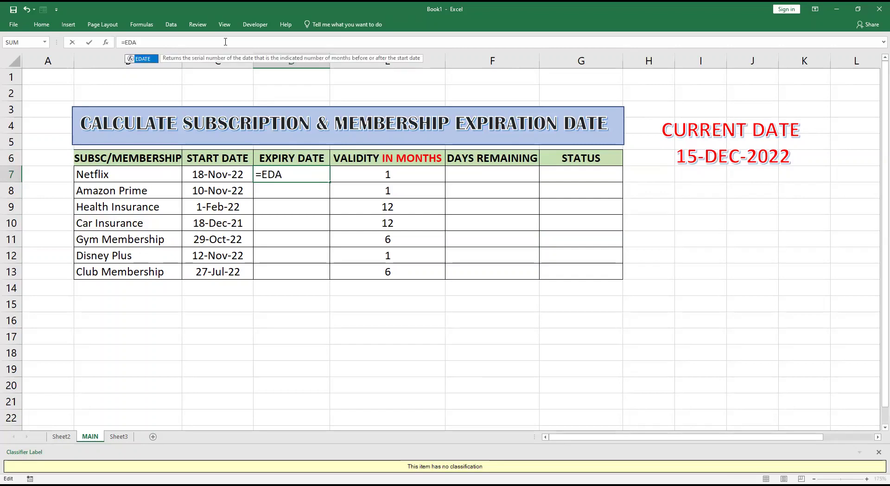
{"action": "type", "text": "TE("}
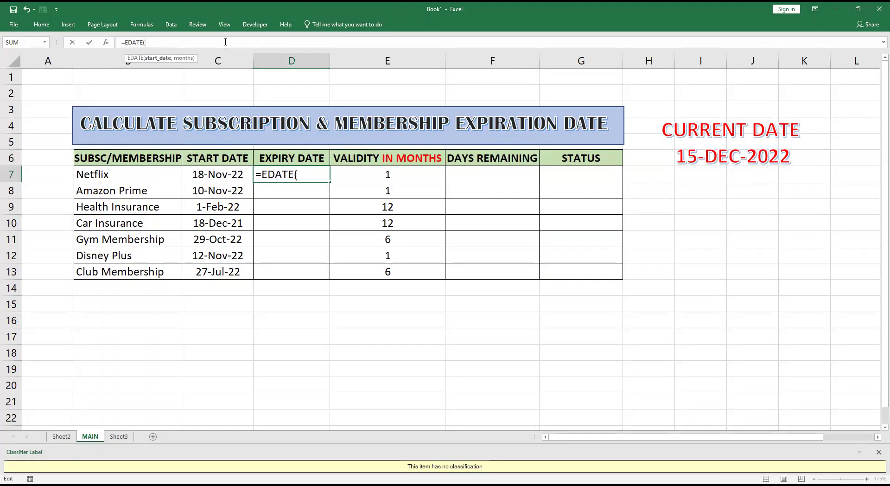
{"action": "left_click", "coordinate": [221, 175]}
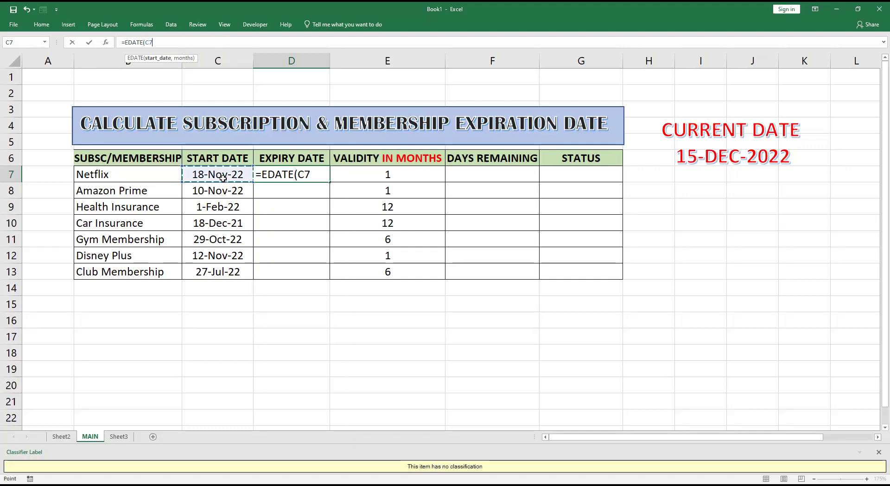
{"action": "type", "text": ","}
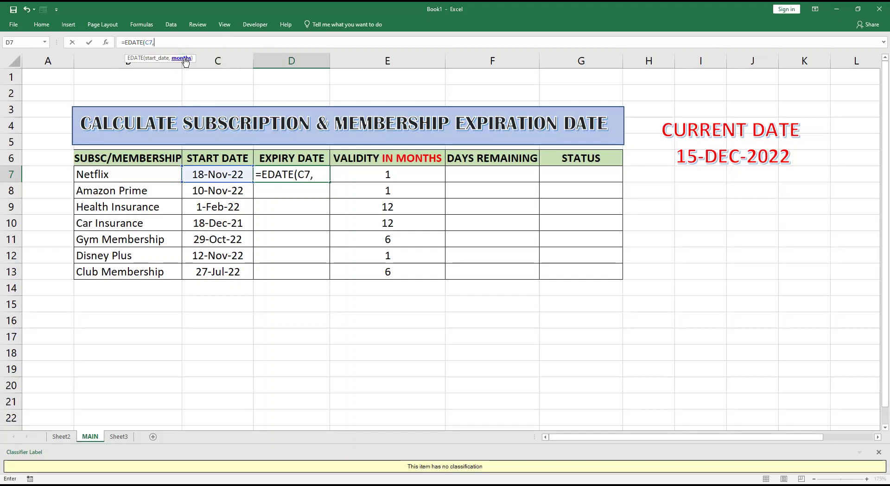
{"action": "left_click", "coordinate": [386, 174]}
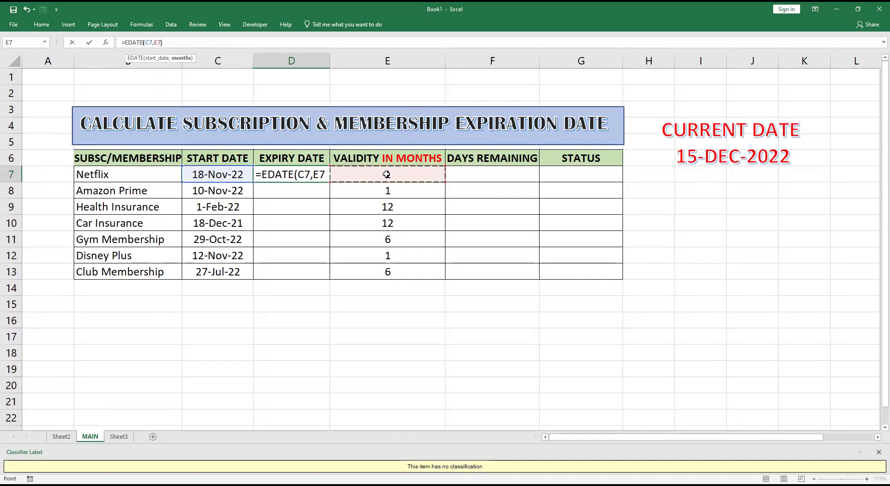
{"action": "type", "text": ")"}
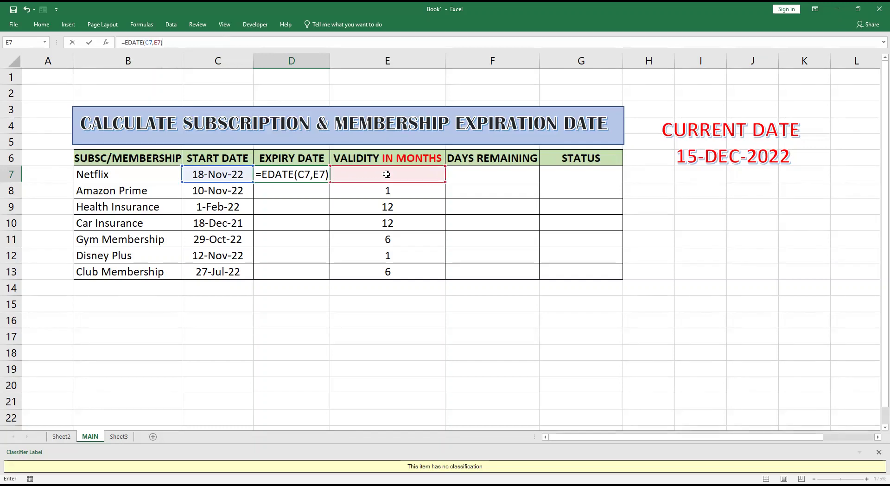
{"action": "type", "text": "-1"}
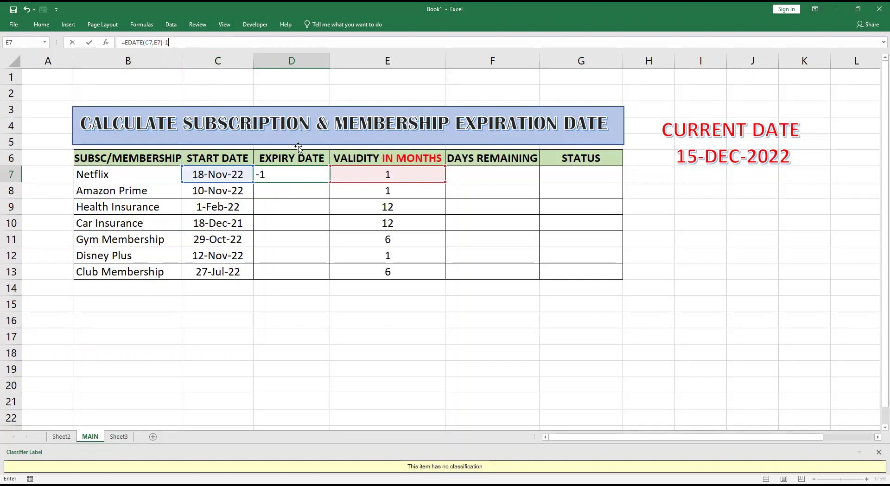
{"action": "key", "text": "Return"}
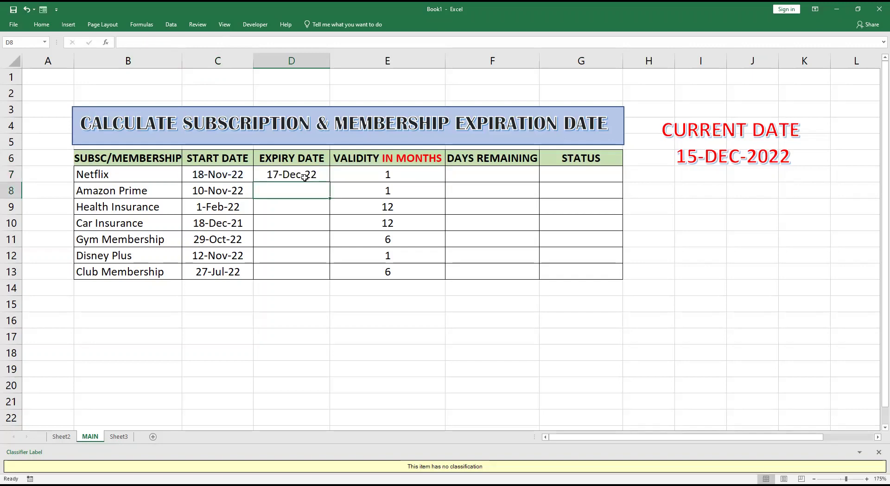
{"action": "left_click", "coordinate": [302, 174]}
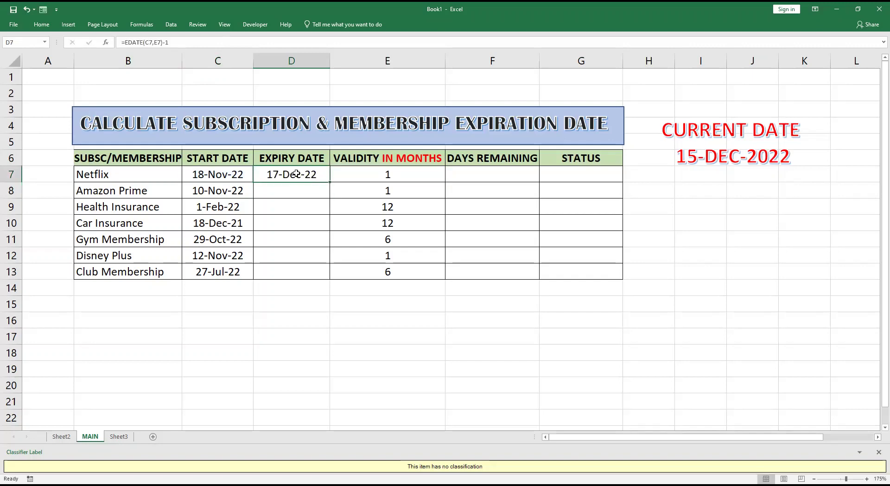
Calculate the Amazon Prime expiry date in D8 with the formula =EDATE(C8,E8)-1
{"action": "left_click", "coordinate": [293, 191]}
{"action": "type", "text": "="}
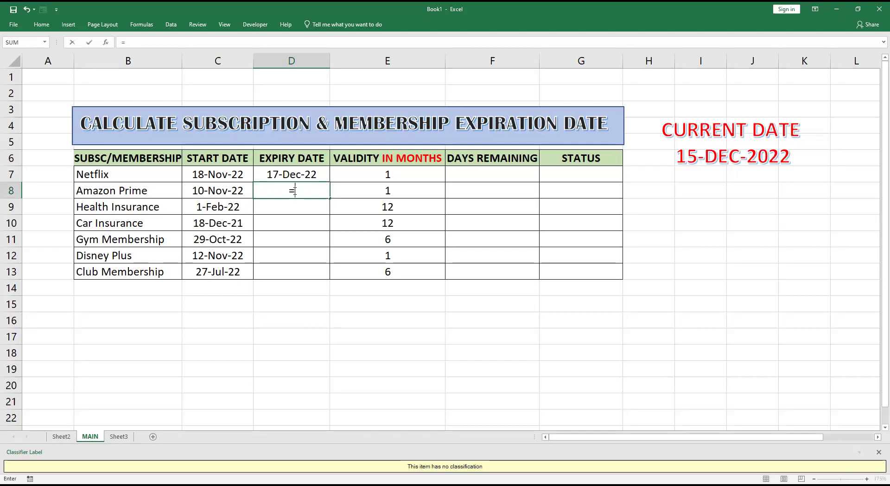
{"action": "type", "text": "EDA"}
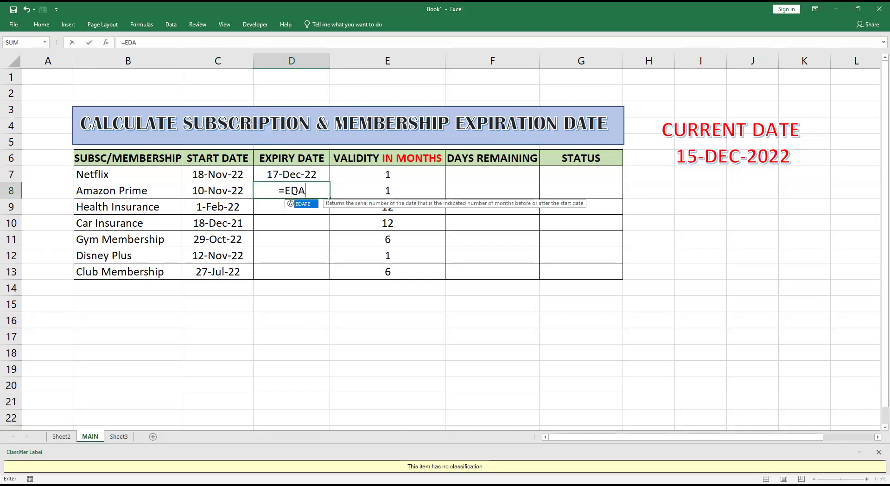
{"action": "key", "text": "Tab"}
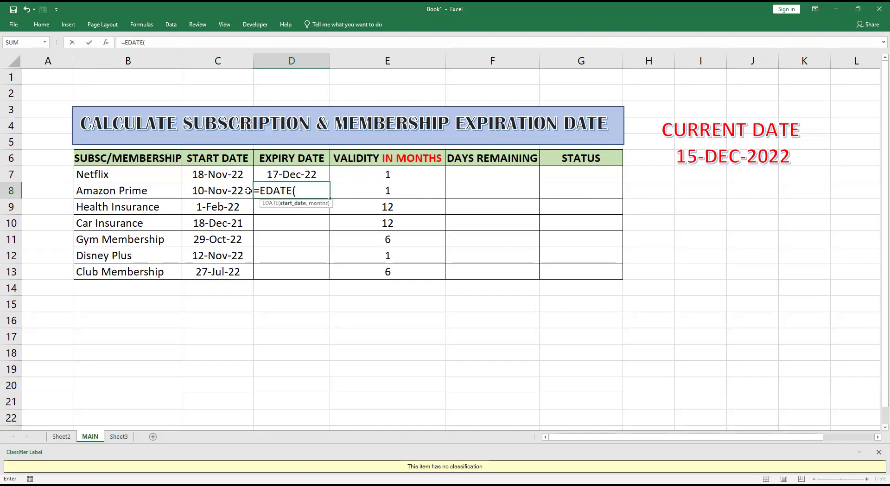
{"action": "left_click", "coordinate": [223, 193]}
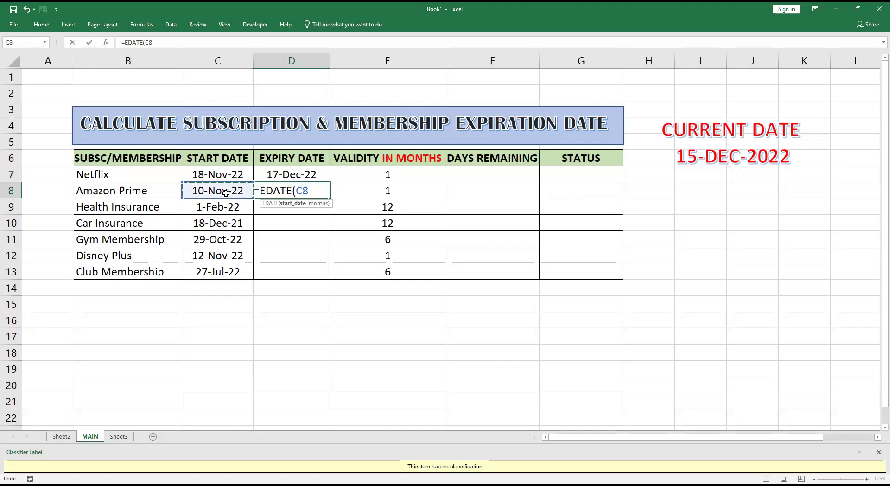
{"action": "type", "text": ","}
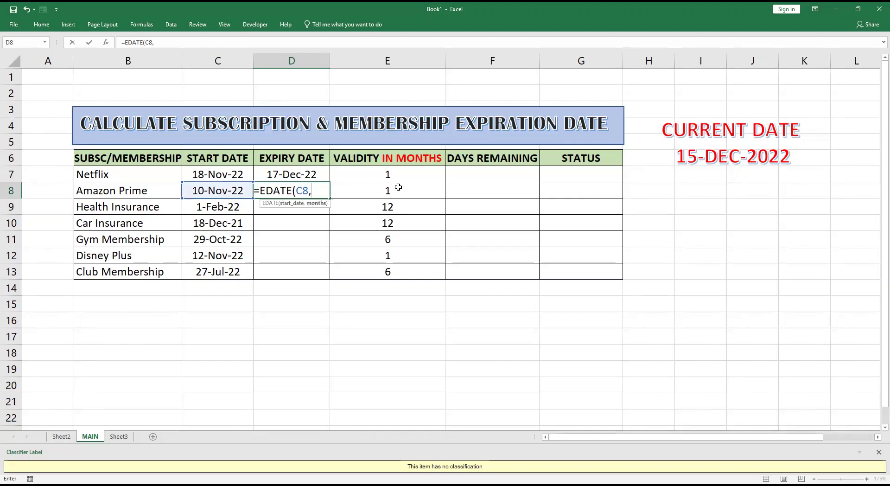
{"action": "left_click", "coordinate": [394, 194]}
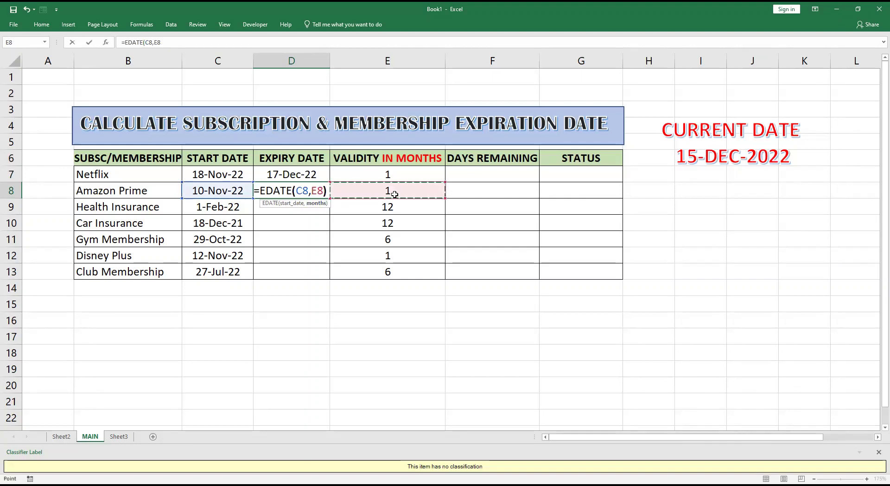
{"action": "type", "text": ")-"}
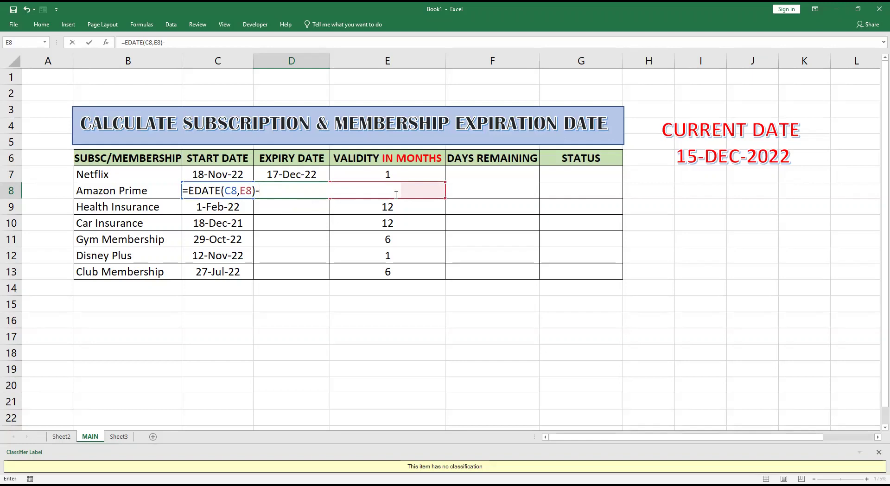
{"action": "type", "text": "1"}
{"action": "key", "text": "Return"}
Fill the expiry date formula from D8 down through D13 for the remaining subscriptions
{"action": "left_click", "coordinate": [310, 190]}
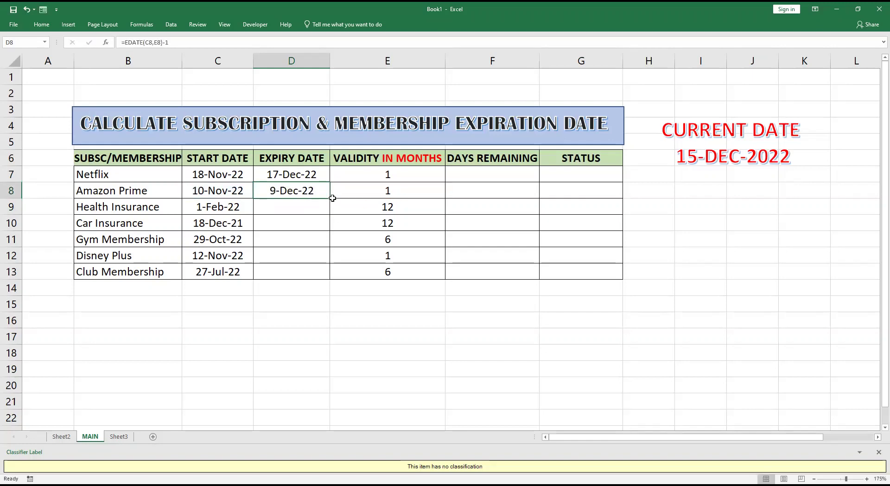
{"action": "left_click_drag", "start_coordinate": [330, 198], "coordinate": [325, 274]}
{"action": "left_click", "coordinate": [305, 273]}
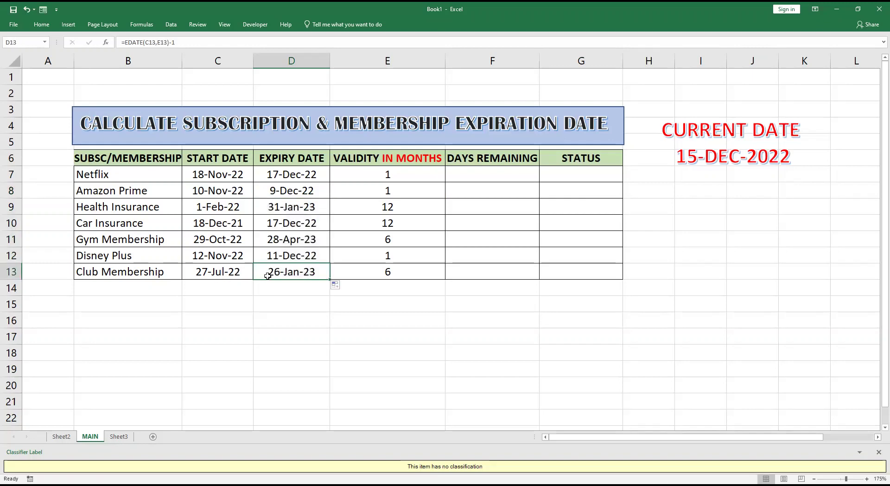
Check the Club Membership and Disney Plus expiry dates against their start dates and validity periods
{"action": "left_click", "coordinate": [212, 274]}
{"action": "left_click", "coordinate": [291, 275]}
{"action": "left_click", "coordinate": [387, 274]}
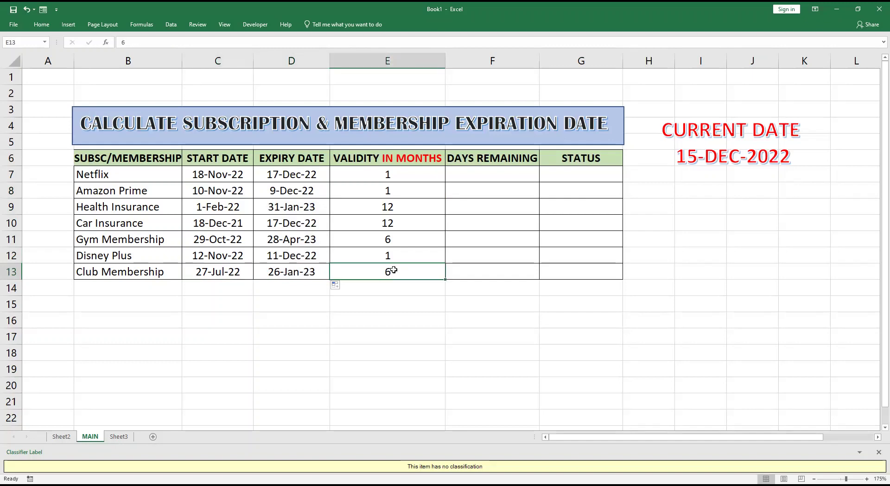
{"action": "left_click", "coordinate": [222, 261]}
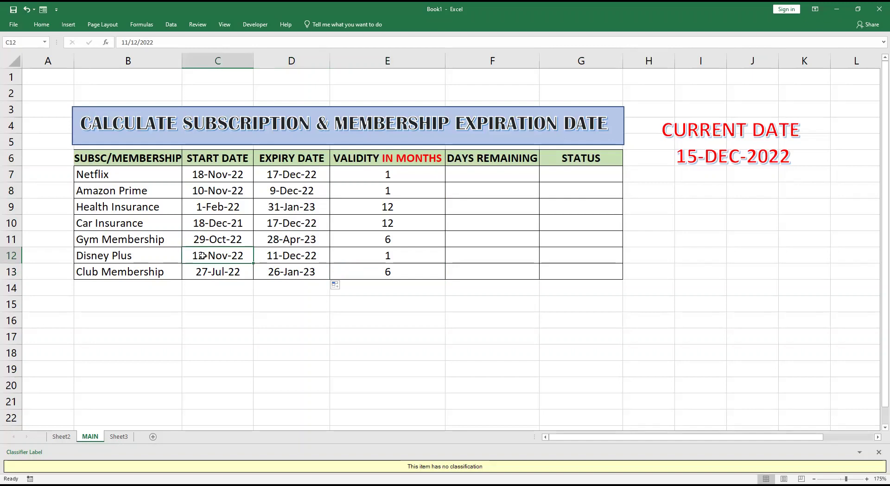
{"action": "left_click", "coordinate": [385, 256]}
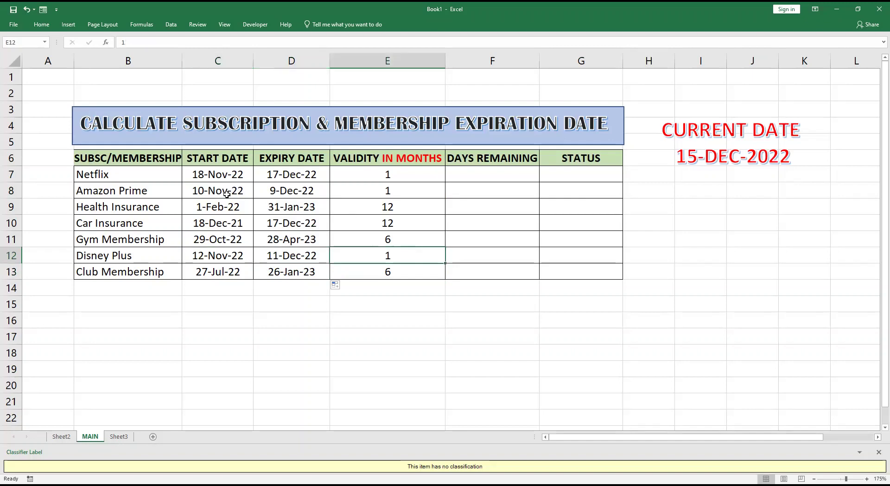
Calculate the Netflix days remaining in F7 with the formula =D7-TODAY()
{"action": "left_click", "coordinate": [482, 154]}
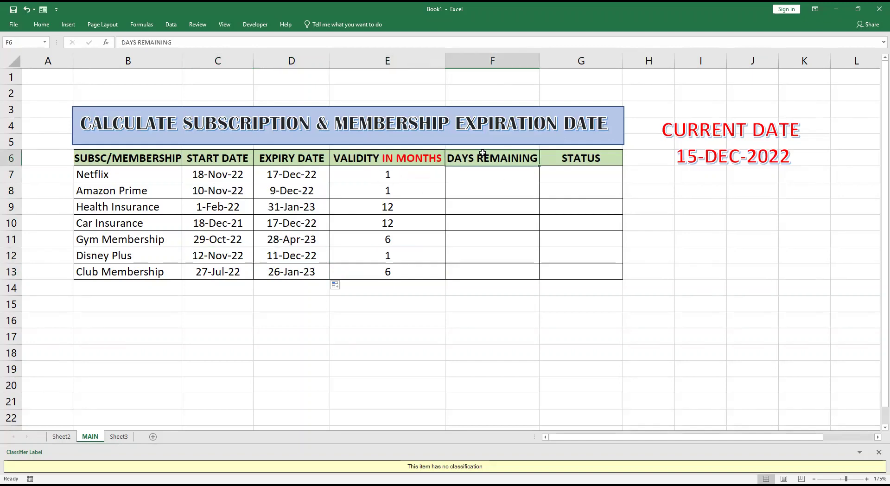
{"action": "left_click", "coordinate": [469, 174]}
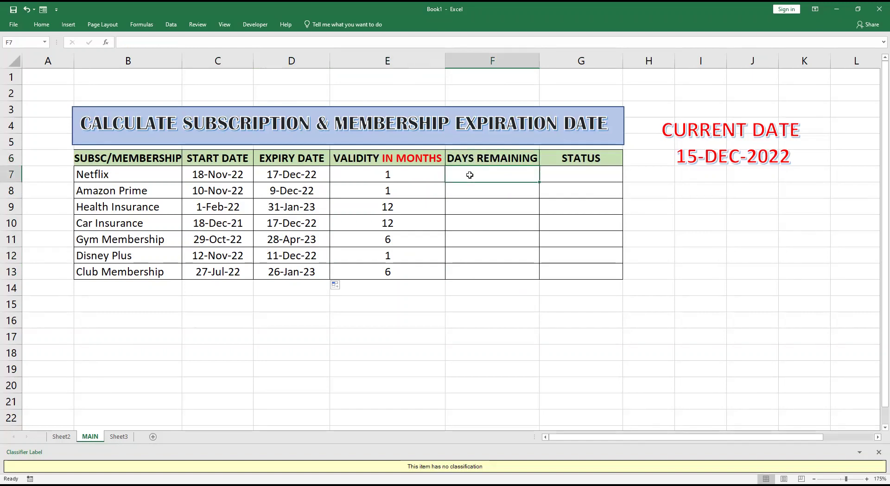
{"action": "type", "text": "="}
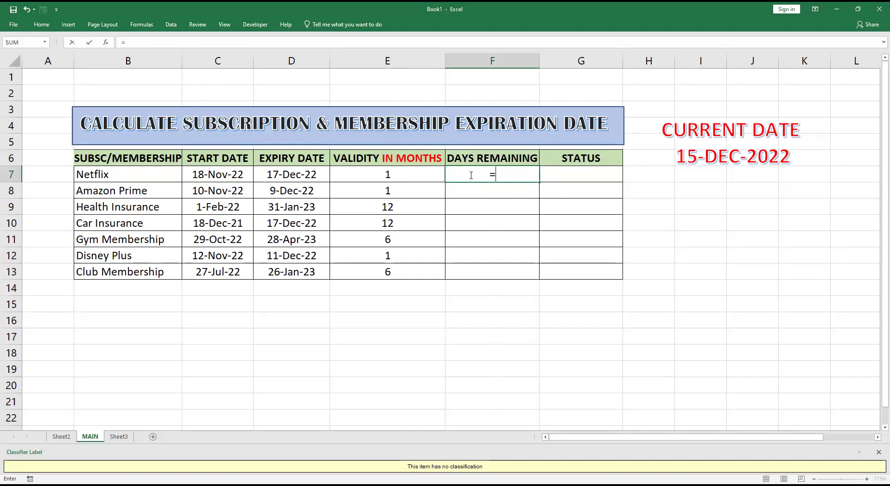
{"action": "left_click", "coordinate": [296, 176]}
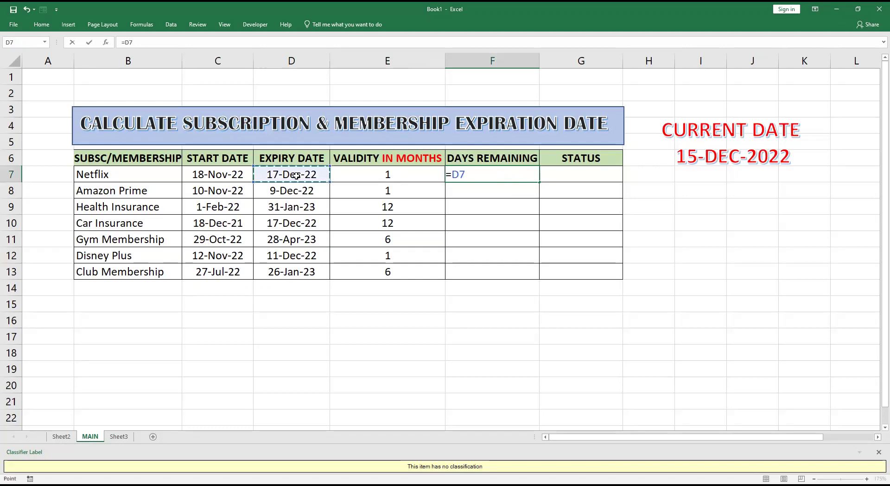
{"action": "type", "text": "-TODAY"}
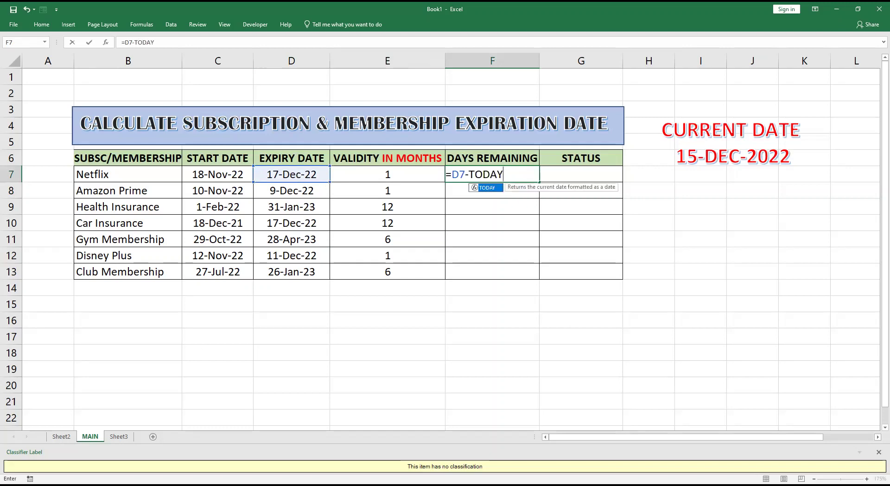
{"action": "left_click", "coordinate": [510, 184]}
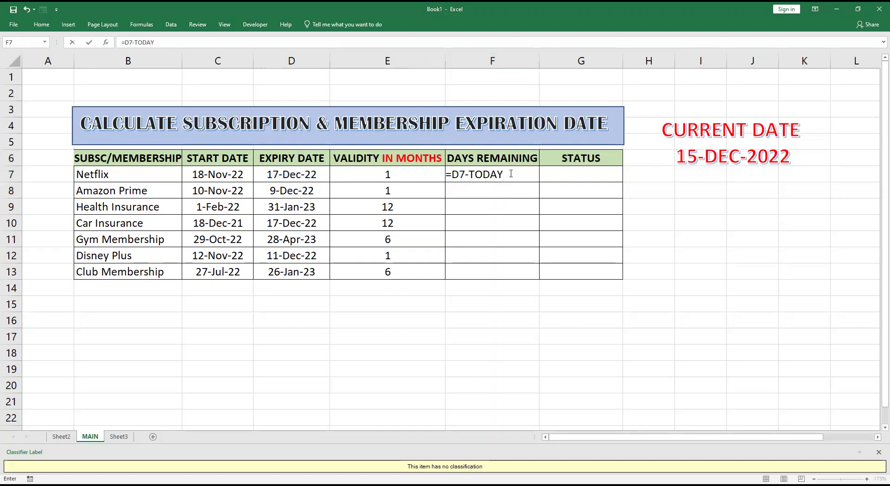
{"action": "left_click", "coordinate": [510, 174]}
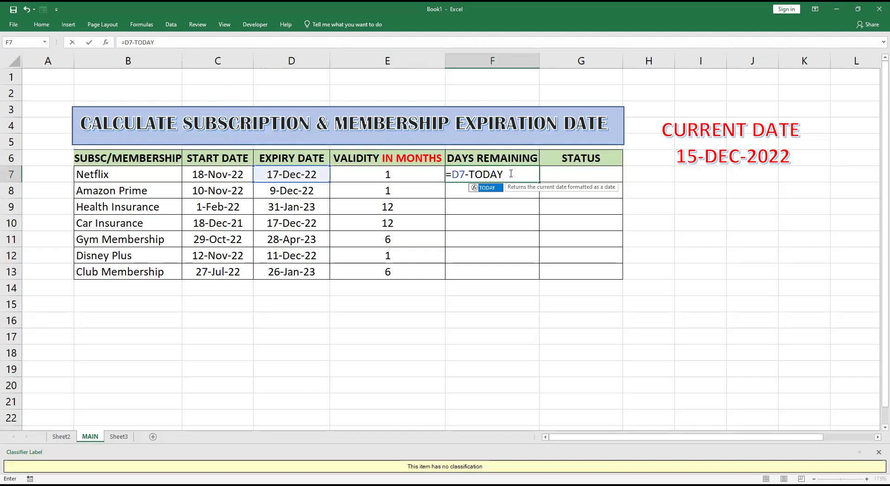
{"action": "type", "text": "()"}
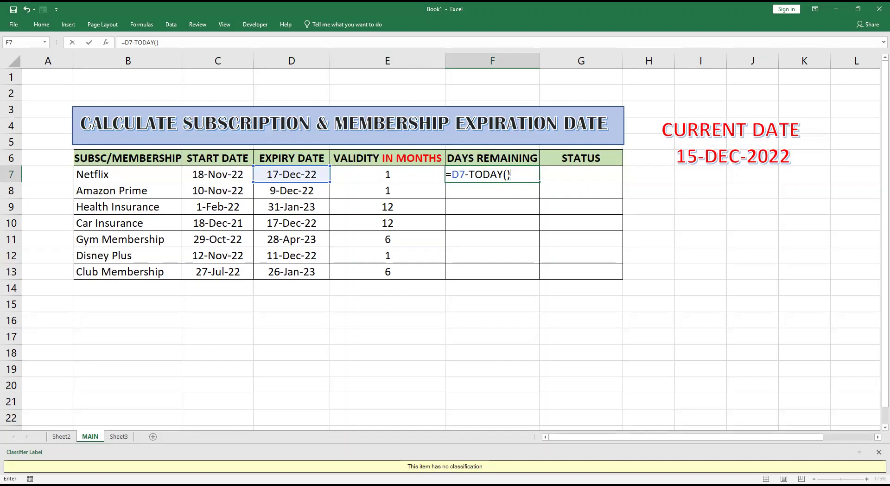
{"action": "key", "text": "Return"}
Change the number format of the Netflix days remaining cell F7 to General
{"action": "left_click", "coordinate": [509, 173]}
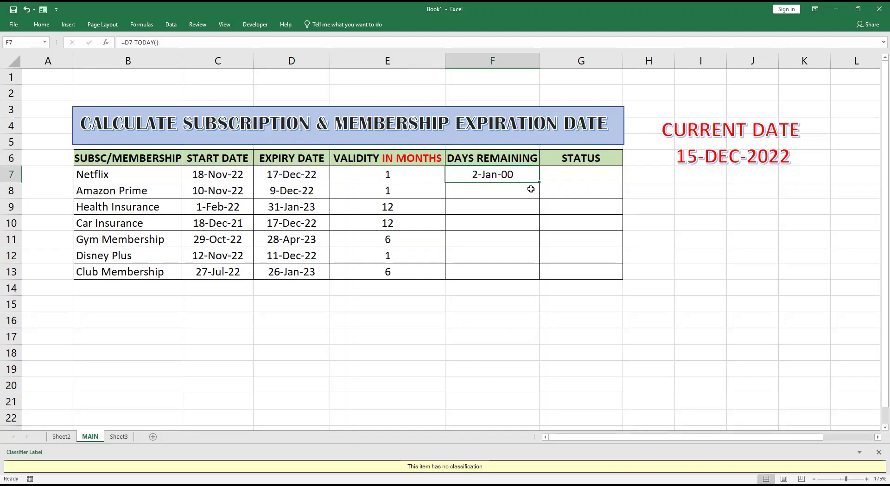
{"action": "right_click", "coordinate": [523, 177]}
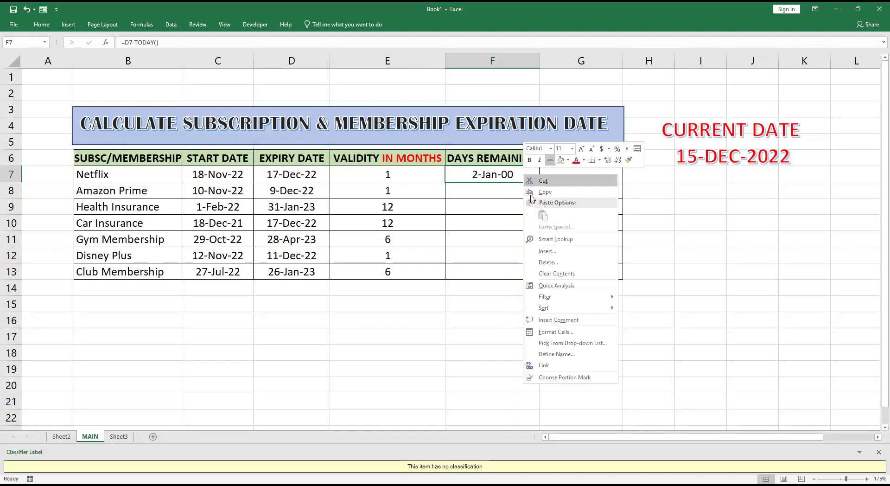
{"action": "left_click", "coordinate": [565, 333]}
{"action": "left_click", "coordinate": [465, 261]}
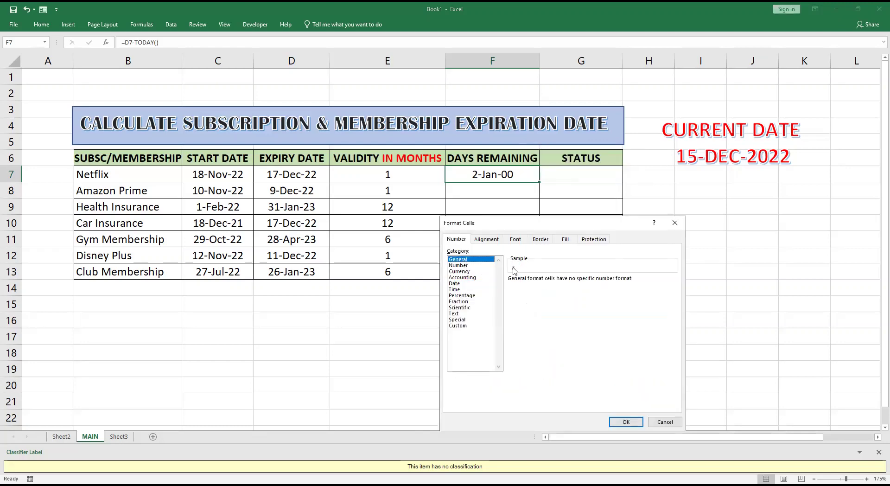
{"action": "left_click", "coordinate": [635, 427]}
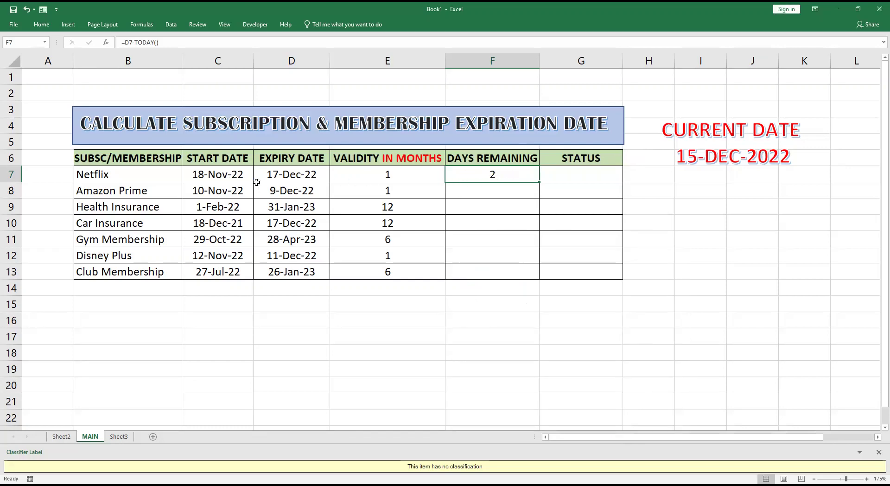
Fill the days remaining formula from F7 down through F13 for the other subscriptions
{"action": "left_click", "coordinate": [539, 181]}
{"action": "left_click_drag", "start_coordinate": [539, 182], "coordinate": [541, 277]}
{"action": "left_click", "coordinate": [511, 276]}
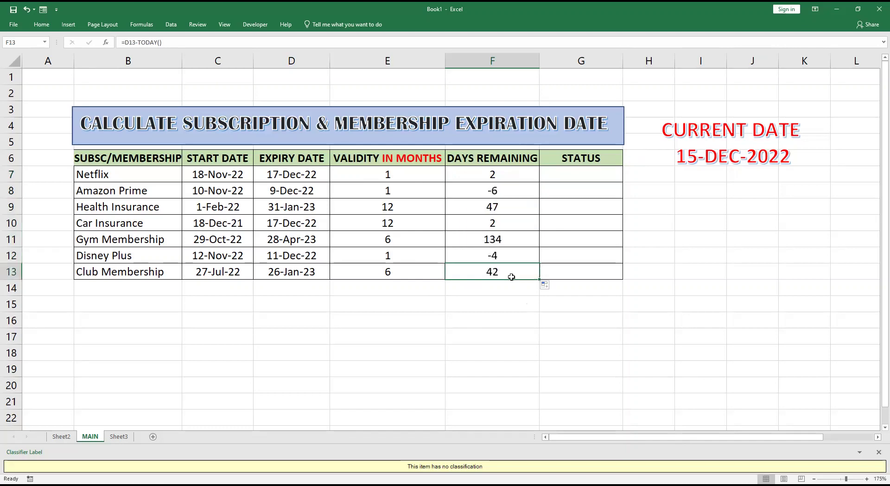
Review the days remaining values in column F against the expiry dates and the displayed current date
{"action": "left_click", "coordinate": [480, 192]}
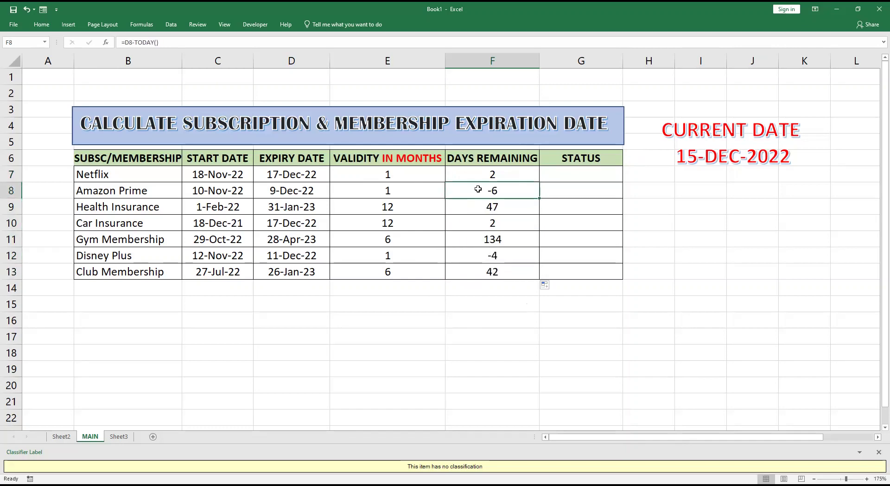
{"action": "left_click", "coordinate": [498, 209]}
{"action": "left_click", "coordinate": [497, 225]}
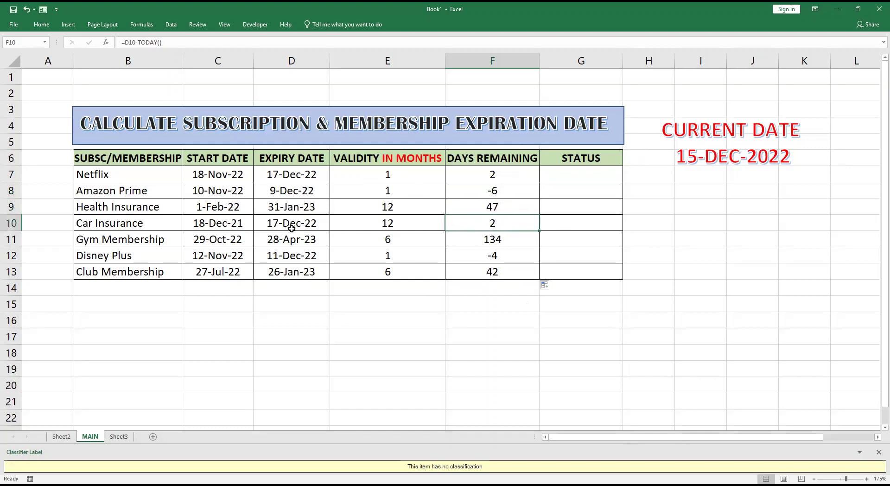
{"action": "left_click", "coordinate": [483, 256]}
{"action": "left_click", "coordinate": [506, 277]}
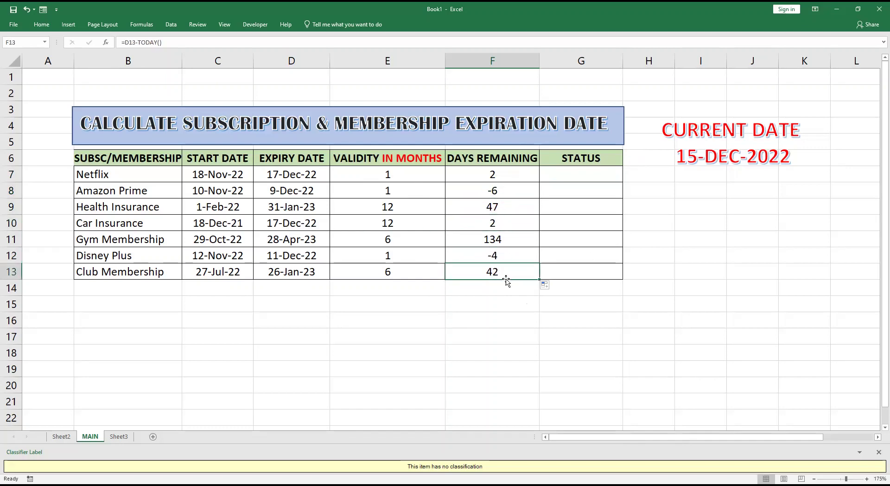
{"action": "left_click", "coordinate": [485, 305]}
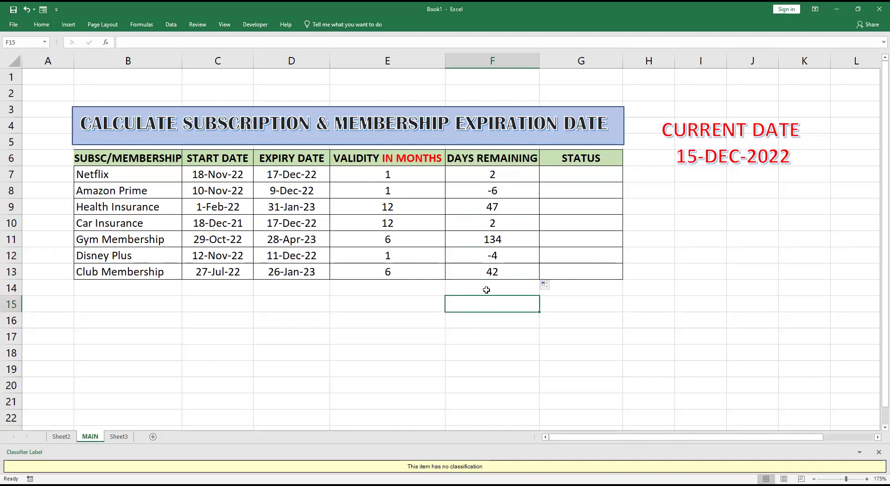
{"action": "left_click", "coordinate": [731, 167]}
{"action": "mouse_move", "coordinate": [737, 175]}
{"action": "left_mouse_down"}
{"action": "mouse_move", "coordinate": [740, 182]}
{"action": "mouse_move", "coordinate": [738, 174]}
{"action": "left_mouse_up"}
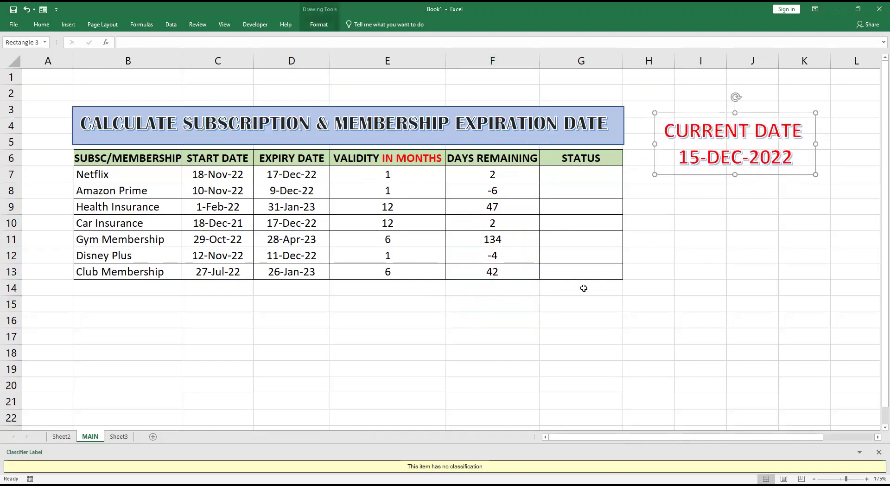
{"action": "left_click", "coordinate": [563, 297]}
{"action": "left_click", "coordinate": [580, 161]}
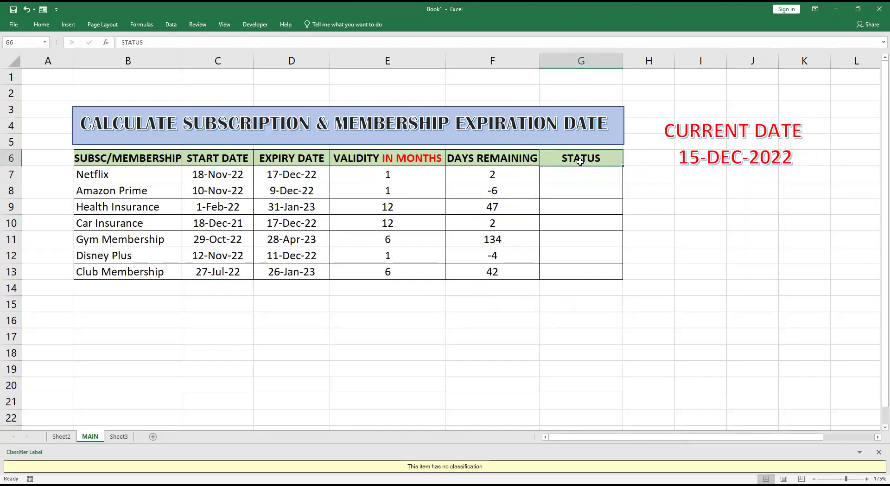
{"action": "left_click", "coordinate": [579, 172]}
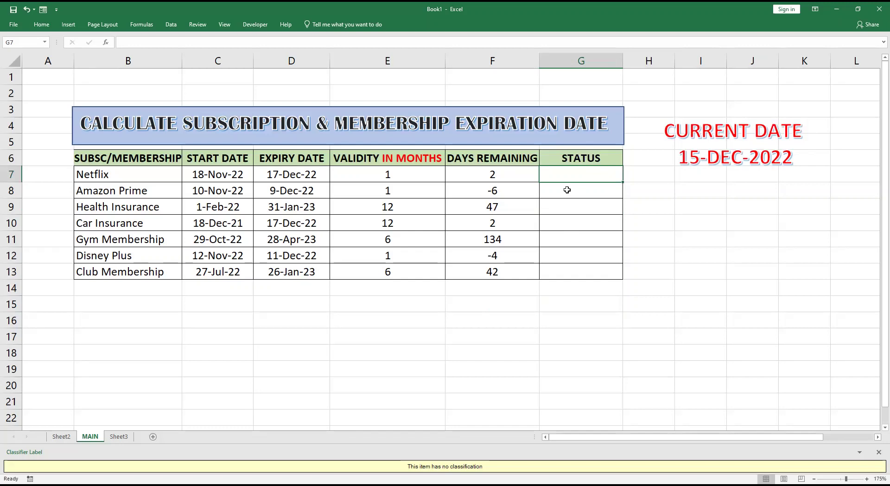
{"action": "left_click", "coordinate": [691, 208]}
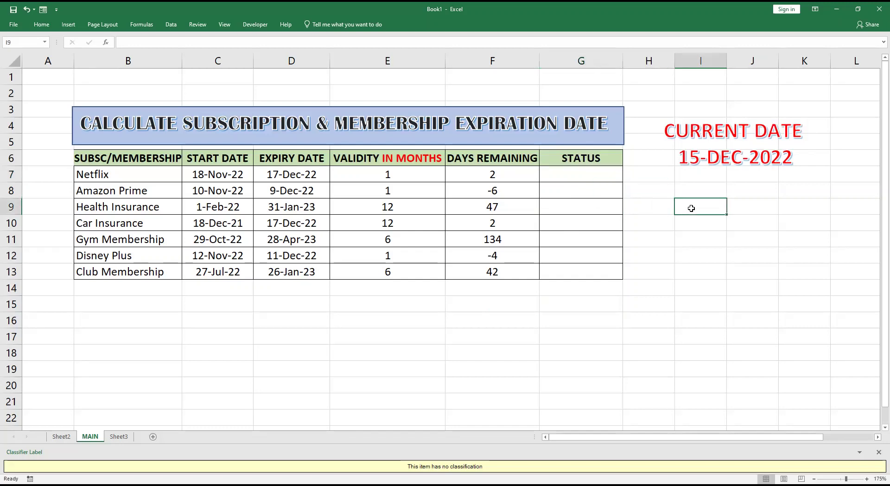
{"action": "type", "text": "We "}
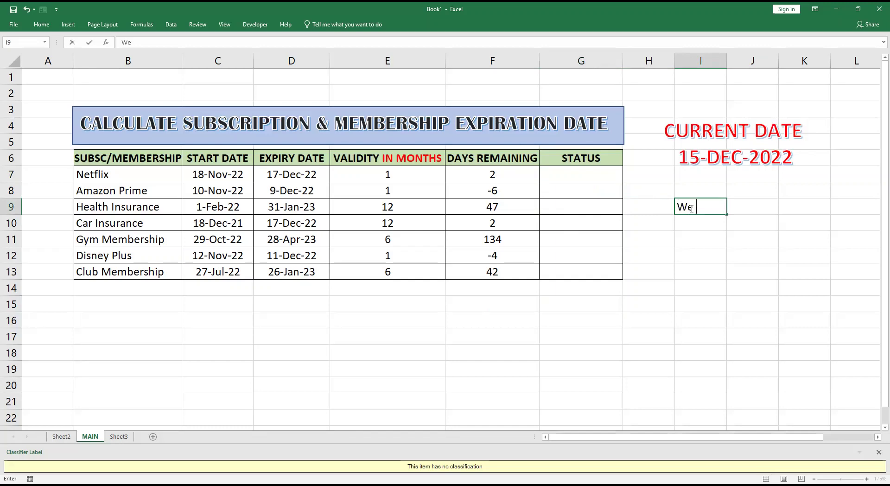
{"action": "type", "text": "will use ned"}
{"action": "key", "text": "BackSpace"}
{"action": "type", "text": "s"}
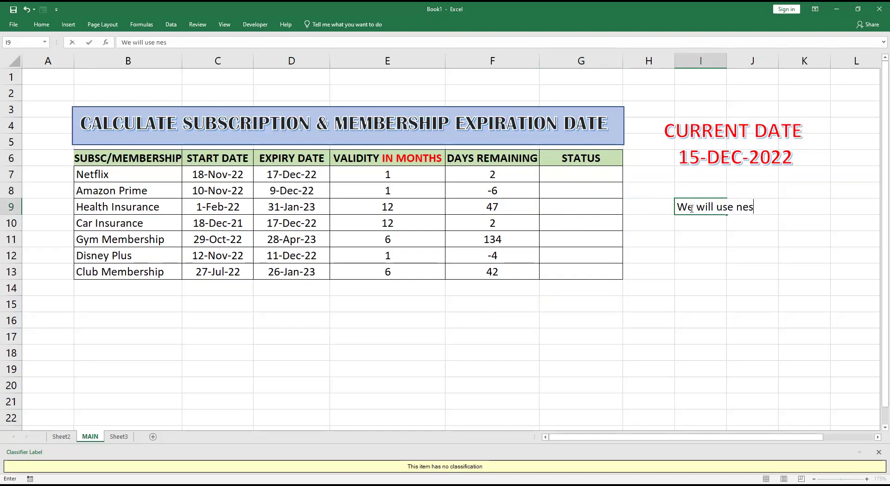
{"action": "type", "text": "ted IF"}
{"action": "left_click", "coordinate": [761, 288]}
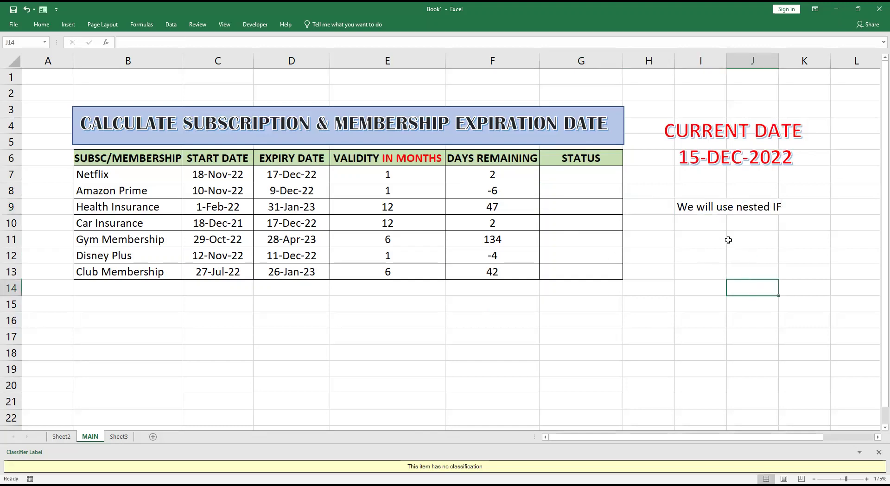
{"action": "left_click", "coordinate": [772, 206]}
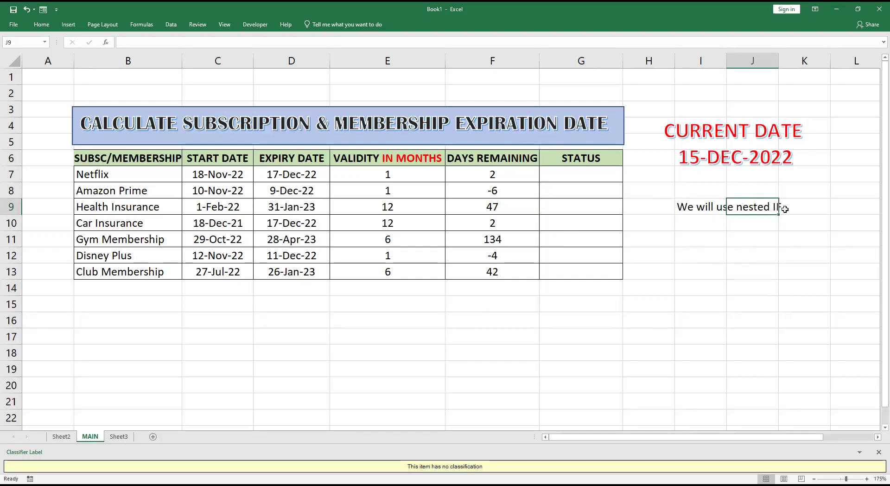
{"action": "left_click", "coordinate": [684, 208]}
{"action": "key", "text": "Delete"}
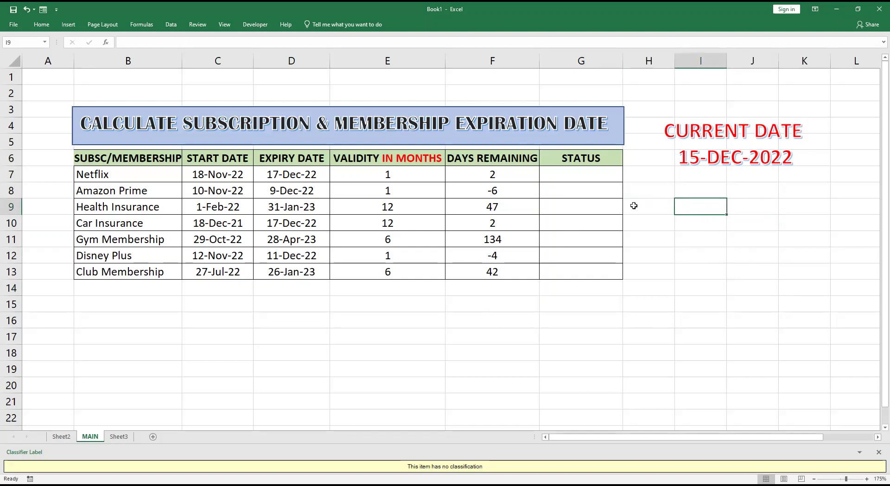
Start the Netflix status formula in G7 with an IF that returns "EXPIRED" when F7<0
{"action": "left_click", "coordinate": [597, 174]}
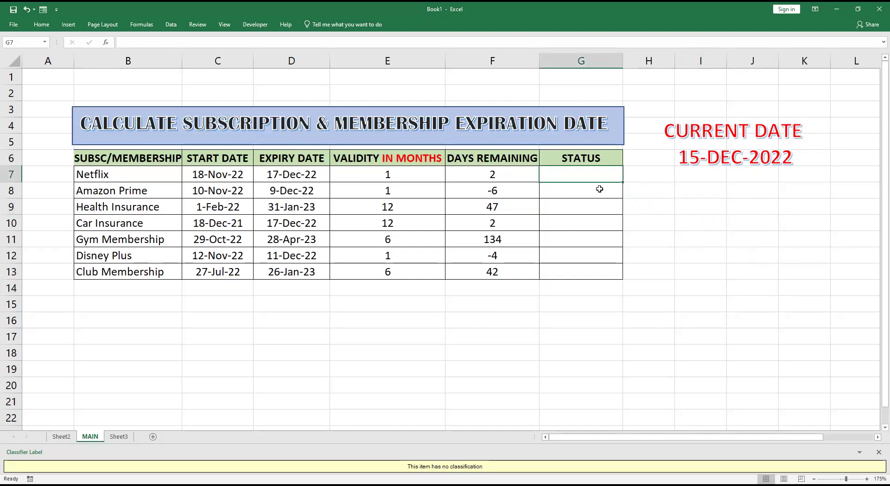
{"action": "type", "text": "="}
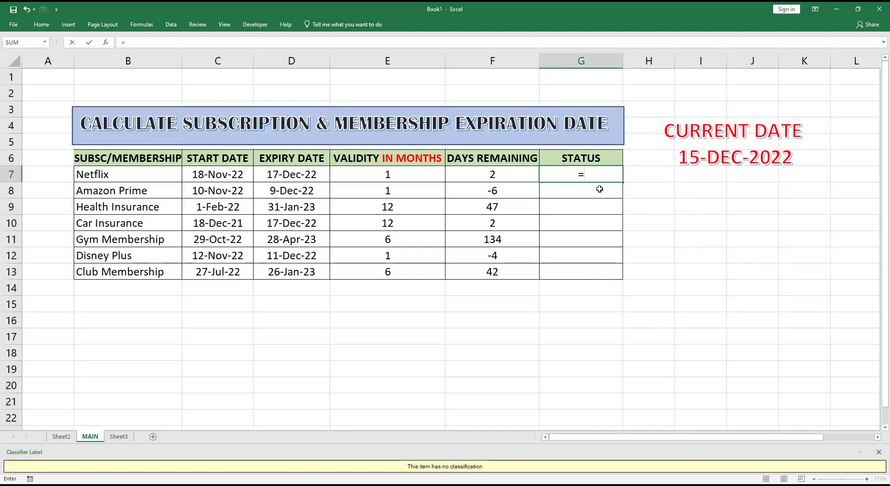
{"action": "left_click", "coordinate": [179, 45]}
{"action": "type", "text": "if"}
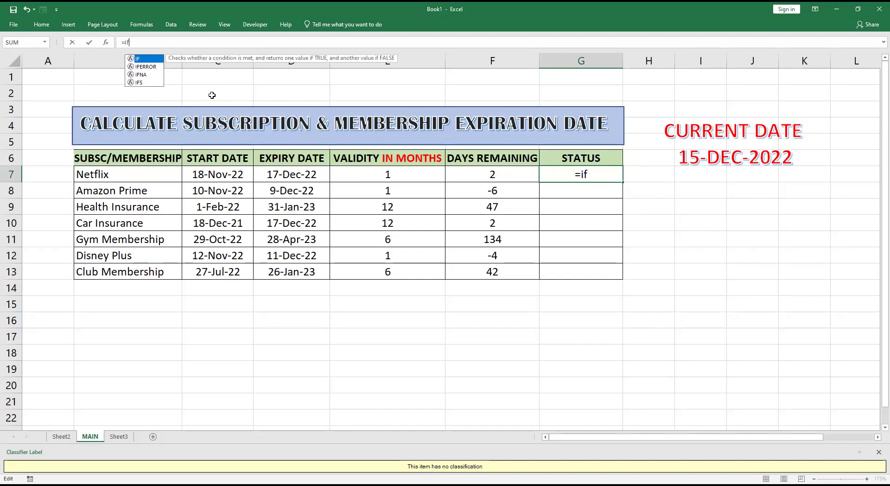
{"action": "key", "text": "Tab"}
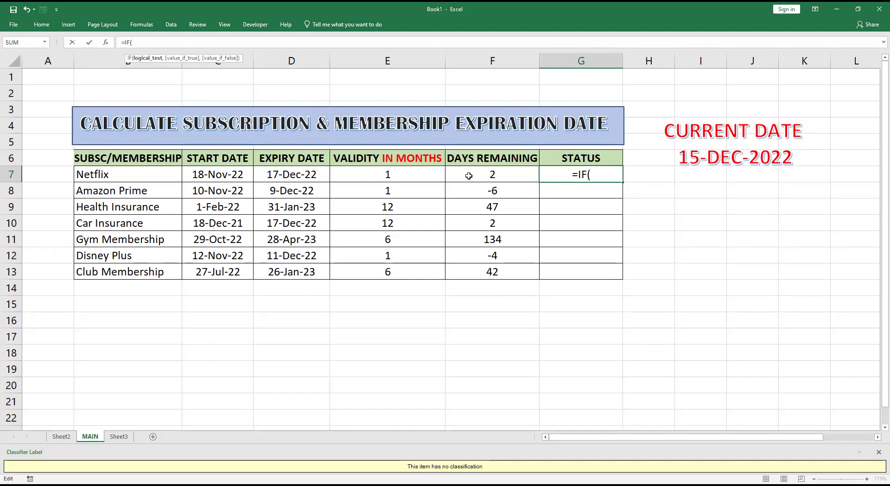
{"action": "left_click", "coordinate": [493, 177]}
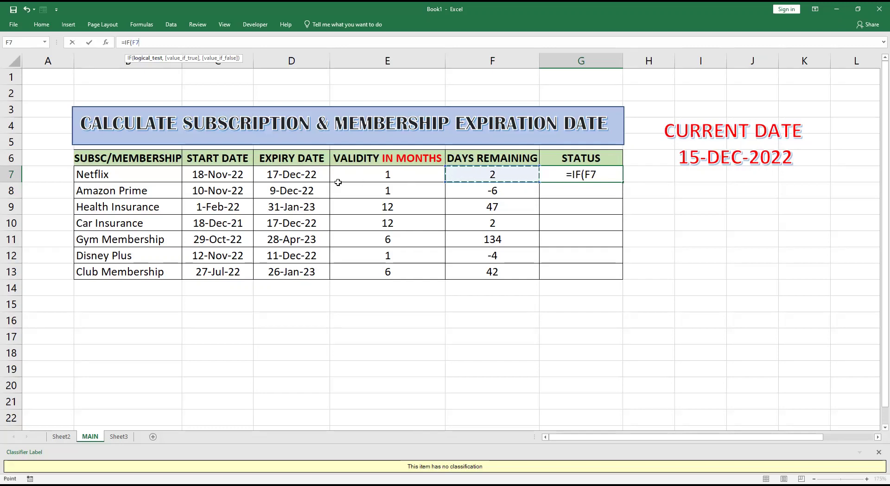
{"action": "left_click", "coordinate": [301, 177]}
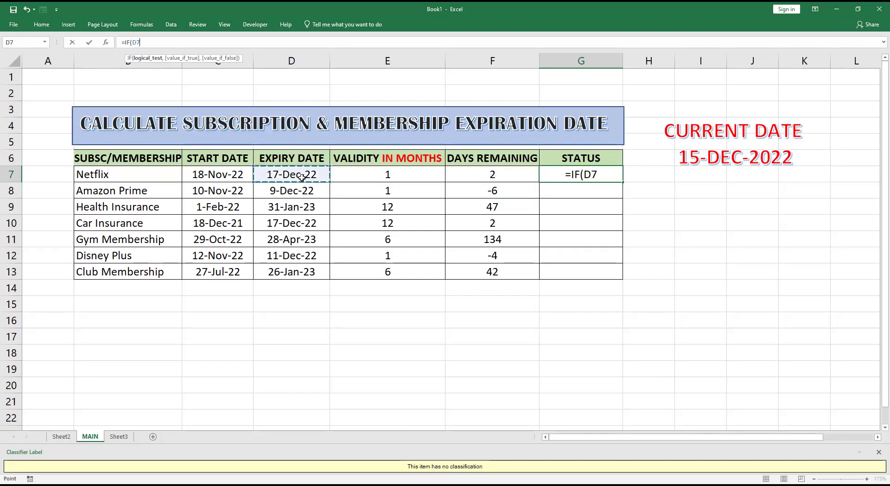
{"action": "left_click", "coordinate": [490, 175]}
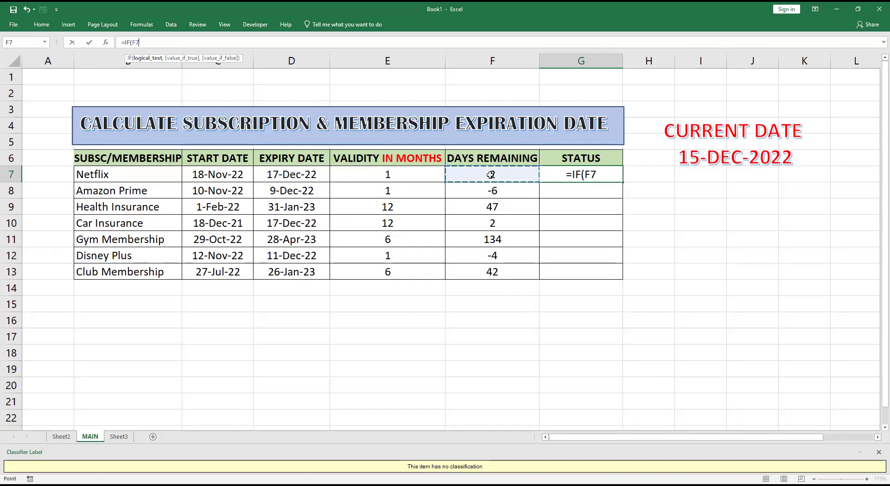
{"action": "type", "text": "<"}
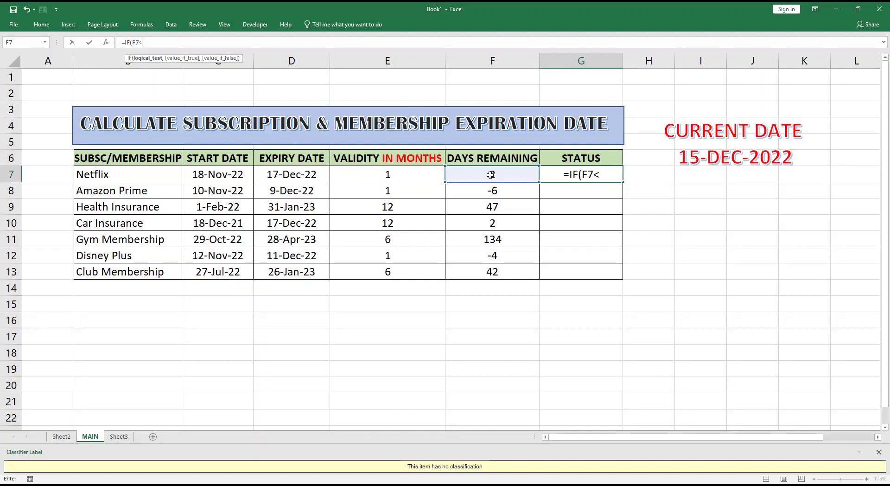
{"action": "type", "text": "0,\""}
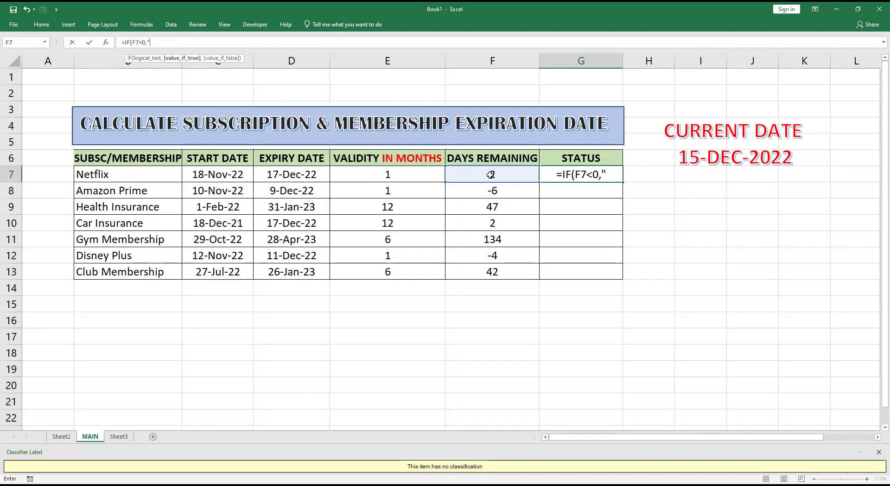
{"action": "type", "text": "EXPI"}
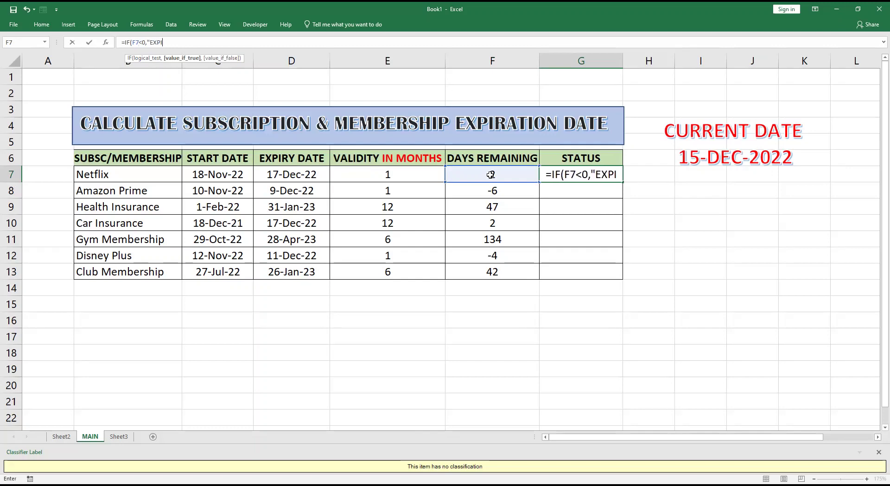
{"action": "type", "text": "RED"}
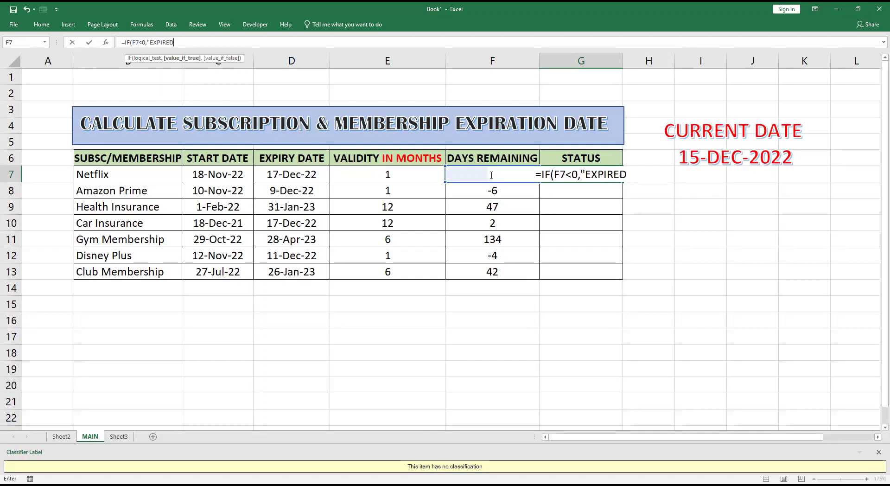
{"action": "type", "text": "\""}
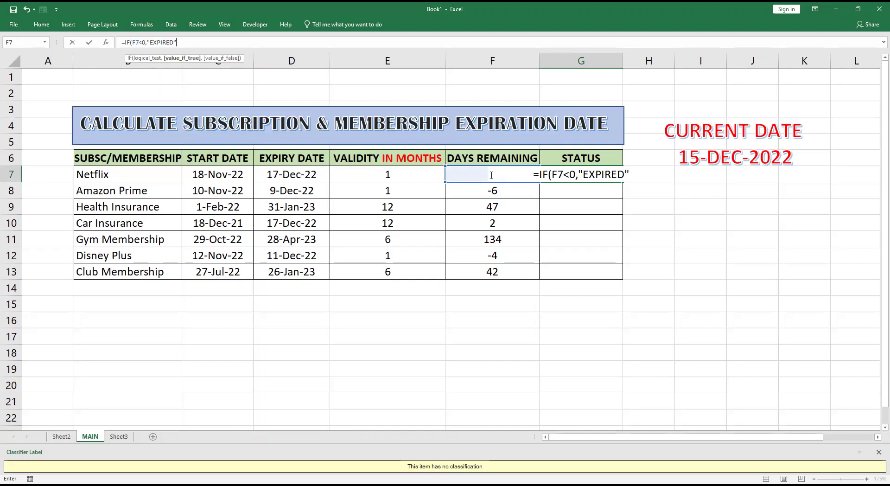
{"action": "type", "text": ","}
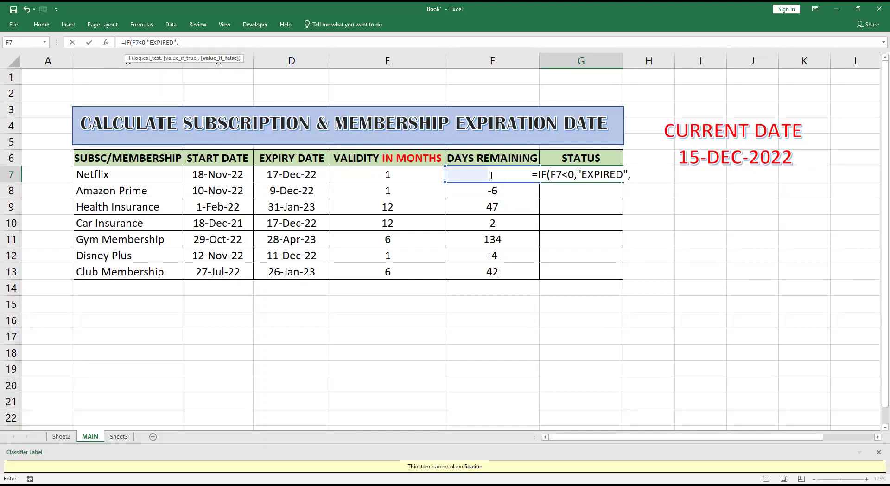
Nest a second IF as the value-if-false of the G7 formula, testing whether F7<=7
{"action": "type", "text": "IF"}
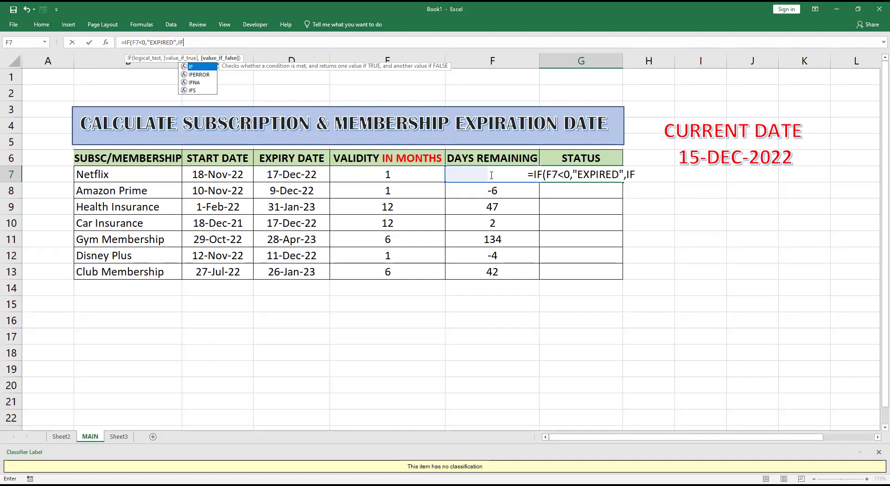
{"action": "type", "text": "("}
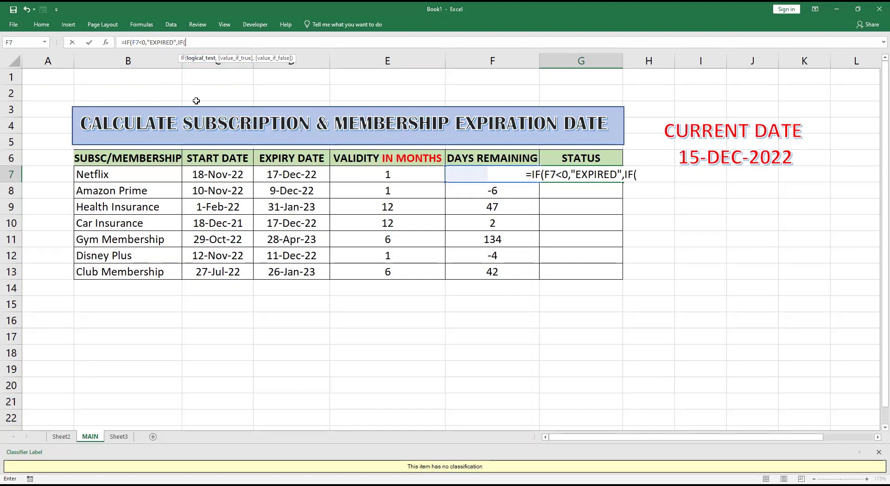
{"action": "type", "text": "F"}
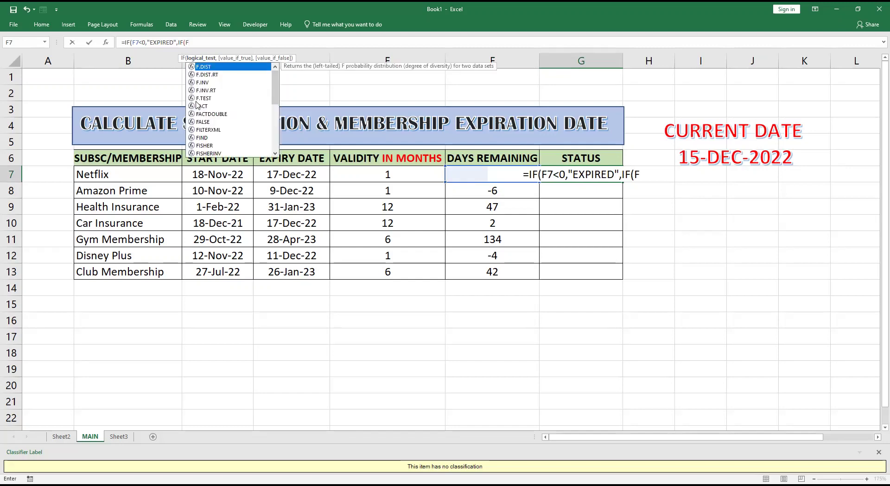
{"action": "type", "text": "7"}
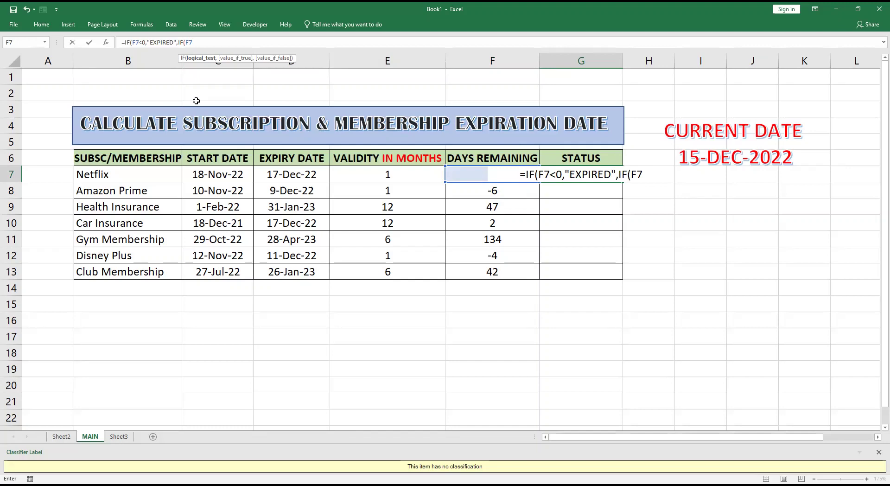
{"action": "type", "text": ",="}
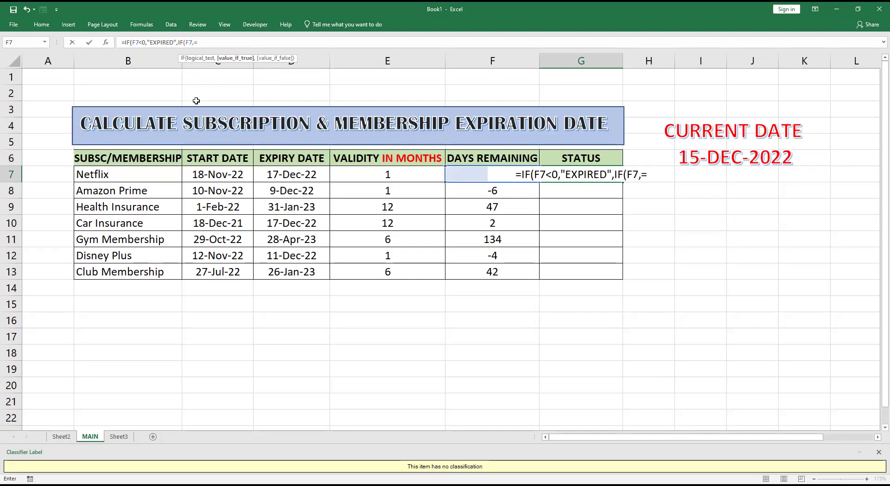
{"action": "key", "text": "BackSpace"}
{"action": "key", "text": "BackSpace"}
{"action": "type", "text": "<"}
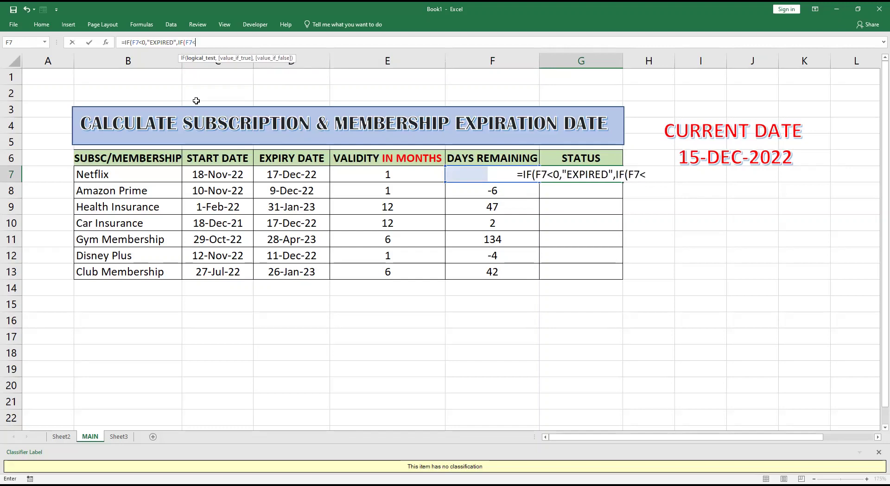
{"action": "type", "text": "["}
{"action": "key", "text": "BackSpace"}
{"action": "type", "text": "="}
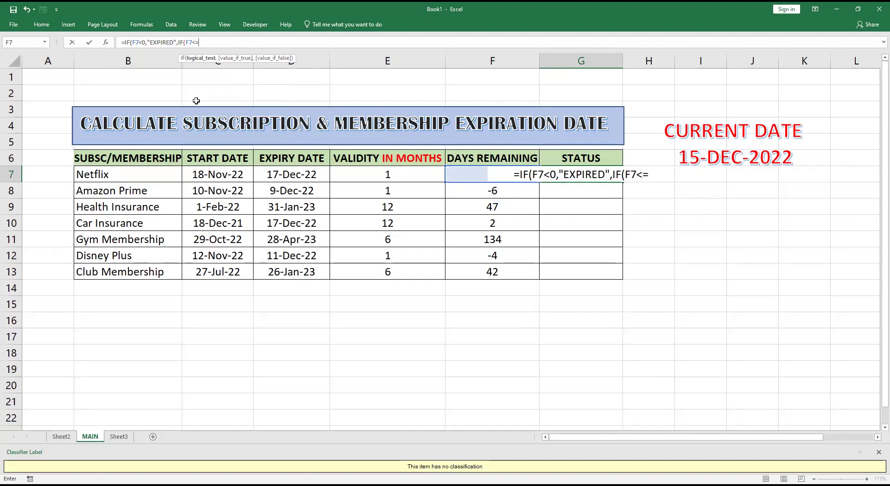
{"action": "type", "text": "7"}
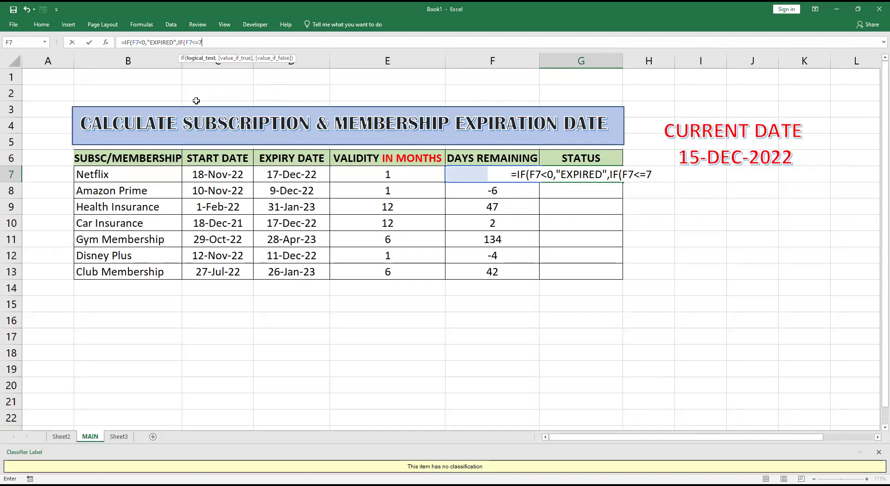
Make the nested IF in G7 return "EXPIRING SOON" when its test is true
{"action": "type", "text": ","}
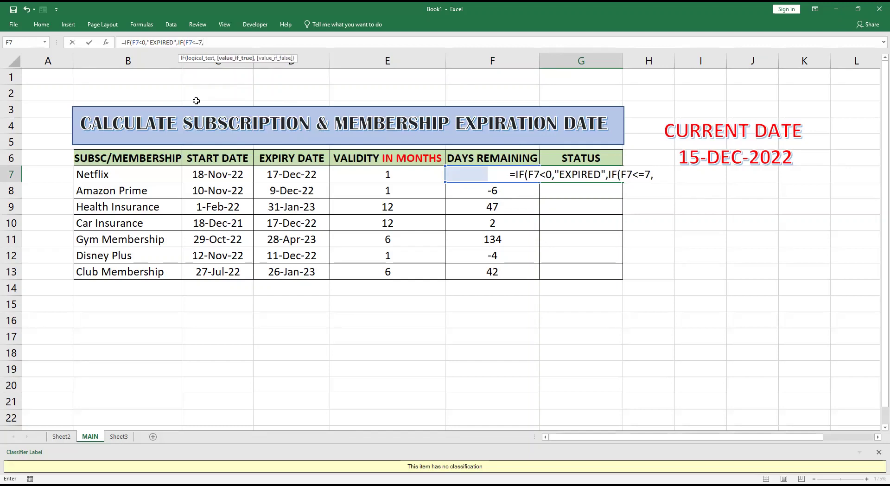
{"action": "type", "text": "\""}
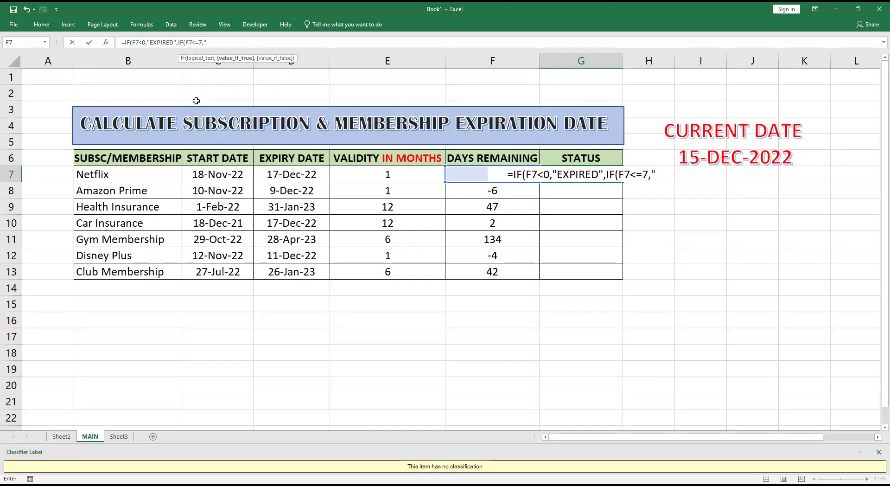
{"action": "type", "text": "EXPIRI"}
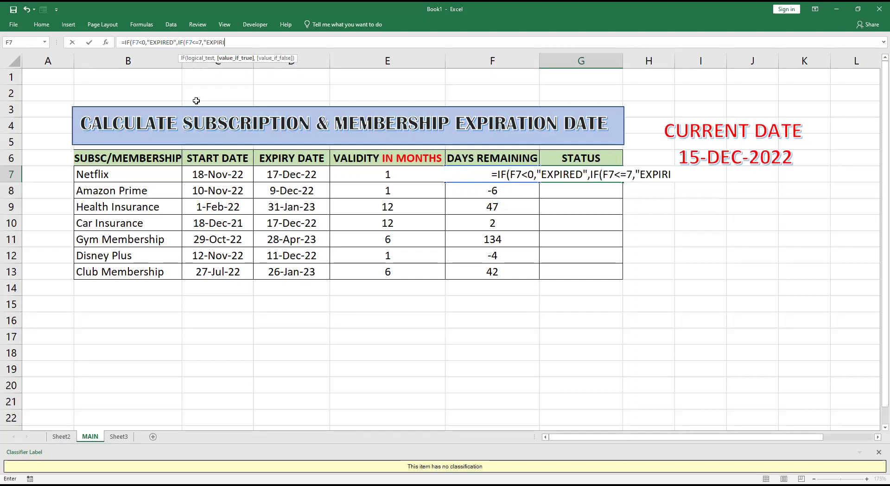
{"action": "type", "text": "NG SOON"}
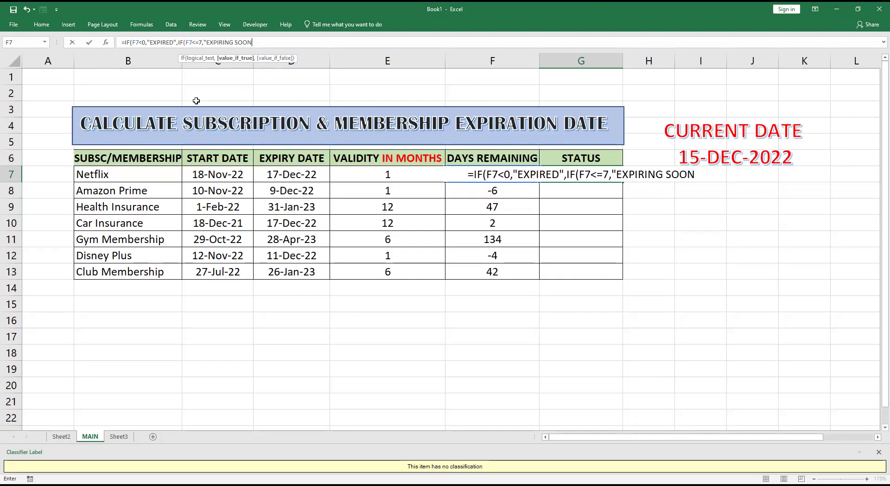
{"action": "type", "text": "\""}
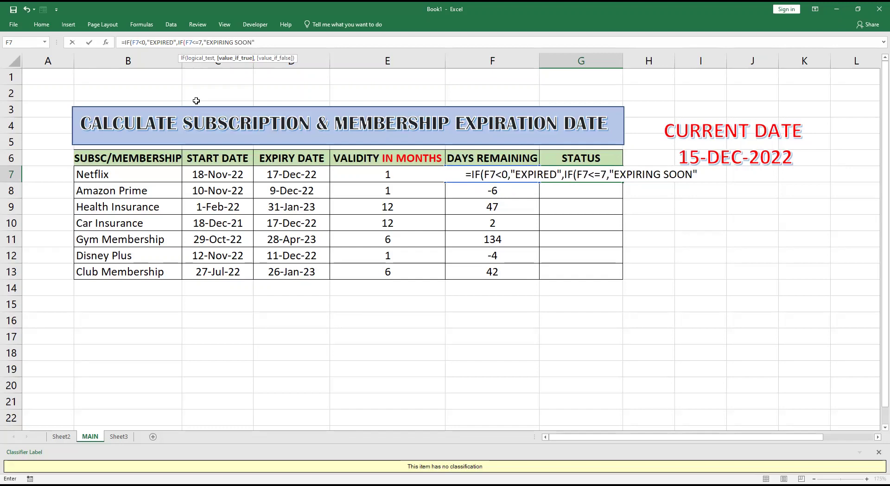
Complete the G7 formula with an empty string "" as the last result, accepting the bracket correction, and autofit column G's width
{"action": "type", "text": ","}
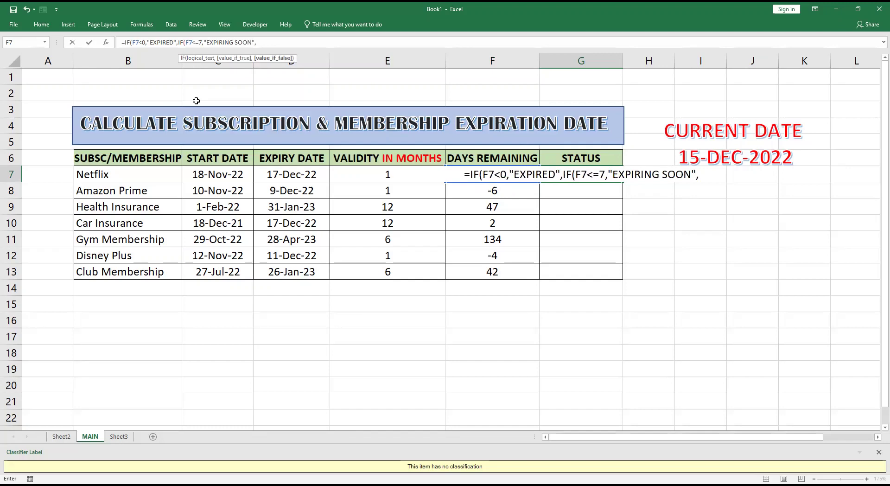
{"action": "type", "text": "\"\""}
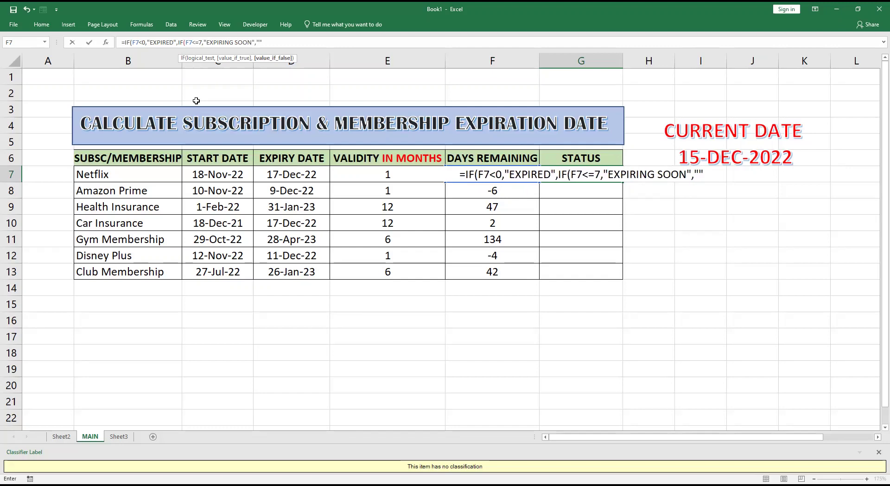
{"action": "type", "text": ")"}
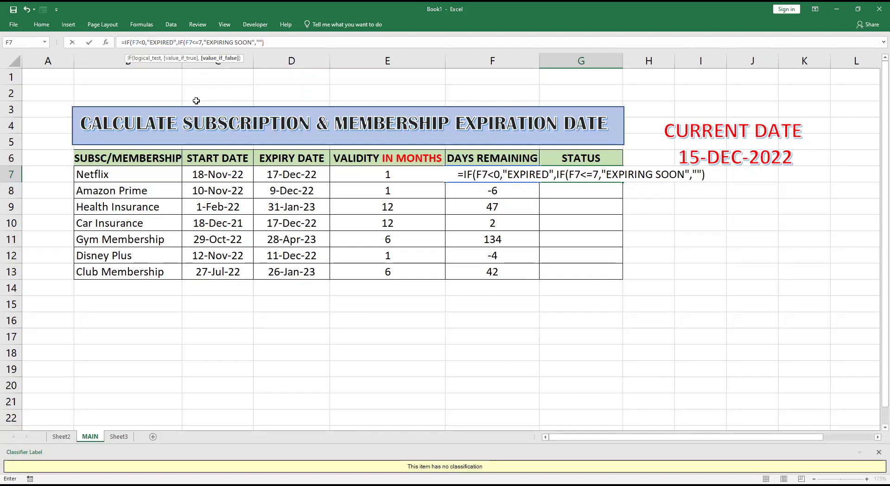
{"action": "key", "text": "Return"}
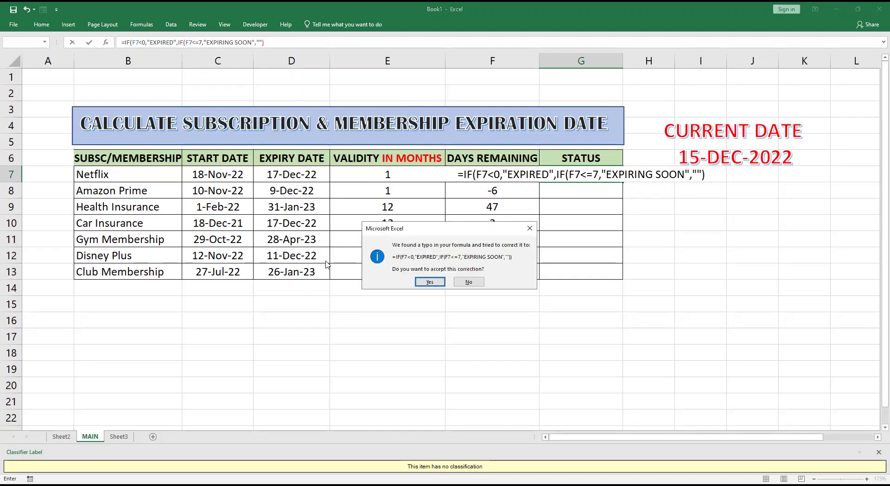
{"action": "left_click", "coordinate": [431, 282]}
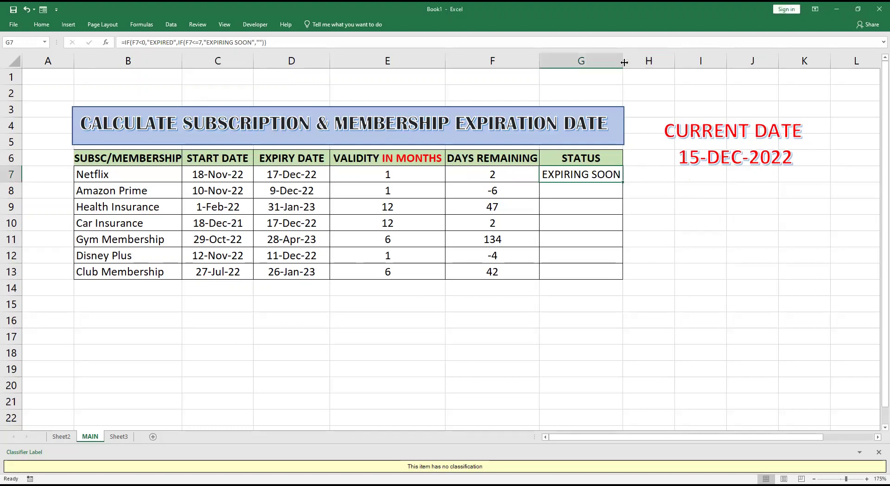
{"action": "double_click", "coordinate": [624, 62]}
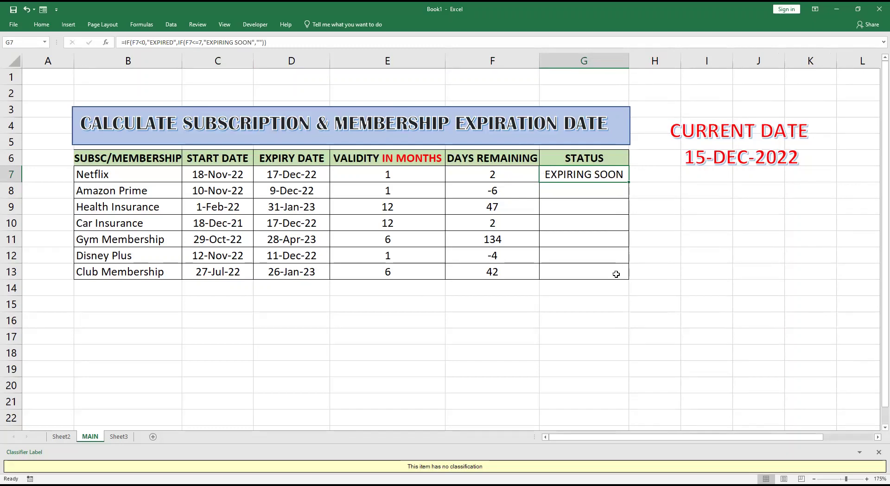
Write the note "IF DAYS REMAINING IS <= TO 7 IT WILL" in cell I8
{"action": "left_click", "coordinate": [689, 195]}
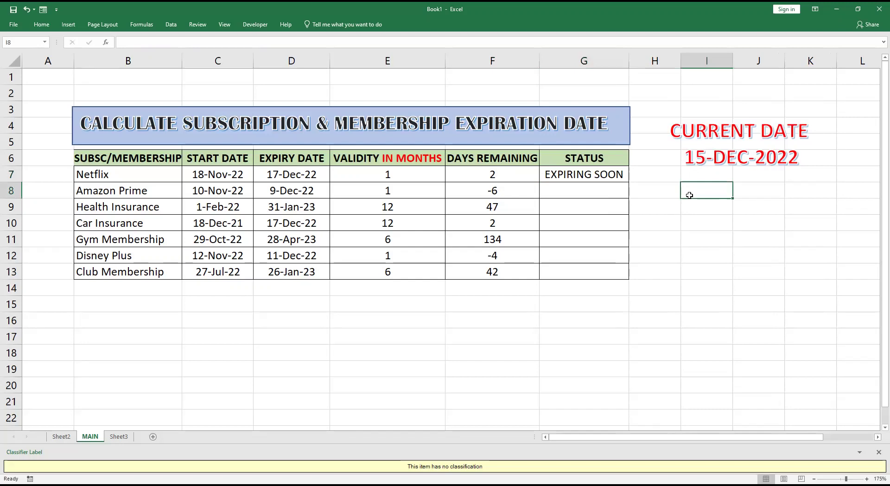
{"action": "type", "text": "i"}
{"action": "key", "text": "BackSpace"}
{"action": "type", "text": "IF DA"}
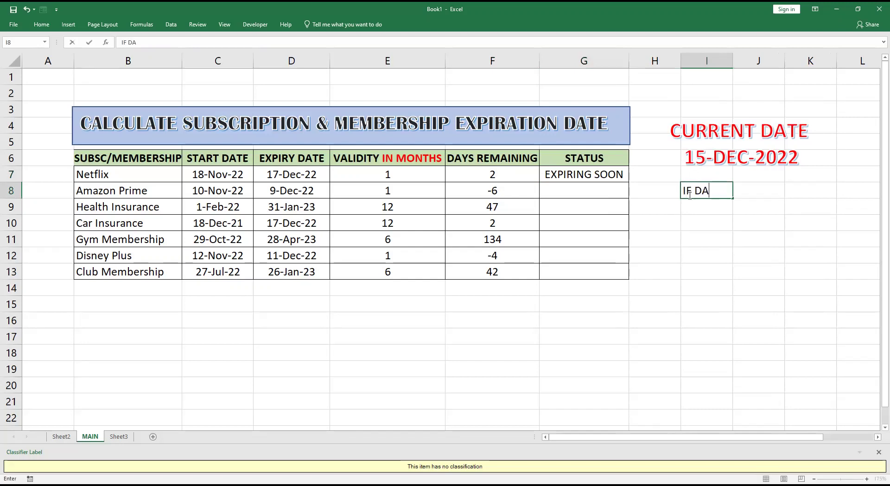
{"action": "type", "text": "YS REMAININ"}
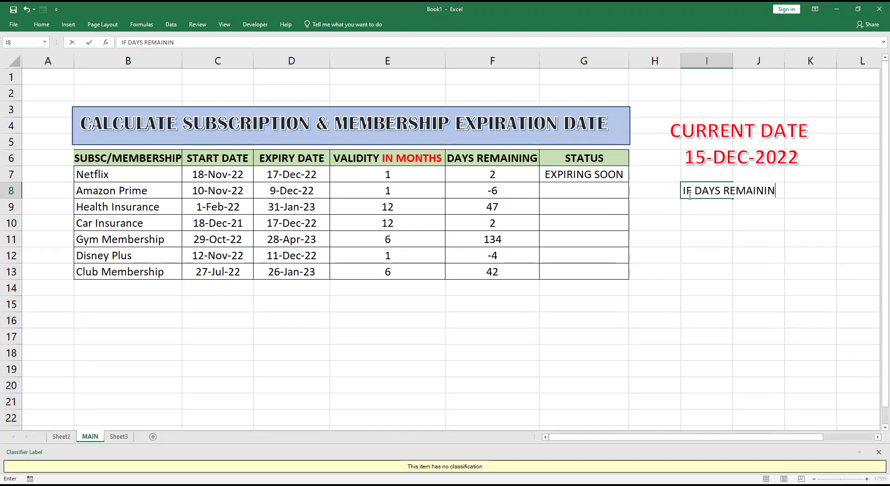
{"action": "type", "text": "G IS <= TO 7 IT WILL"}
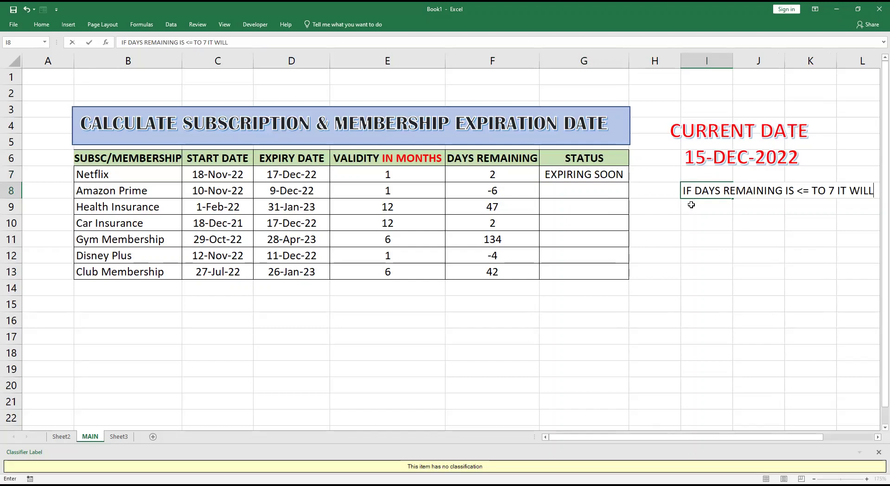
Continue the note in cell I9 with "SHOW EXPIRING SOON"
{"action": "key", "text": "Return"}
{"action": "type", "text": "SHOE"}
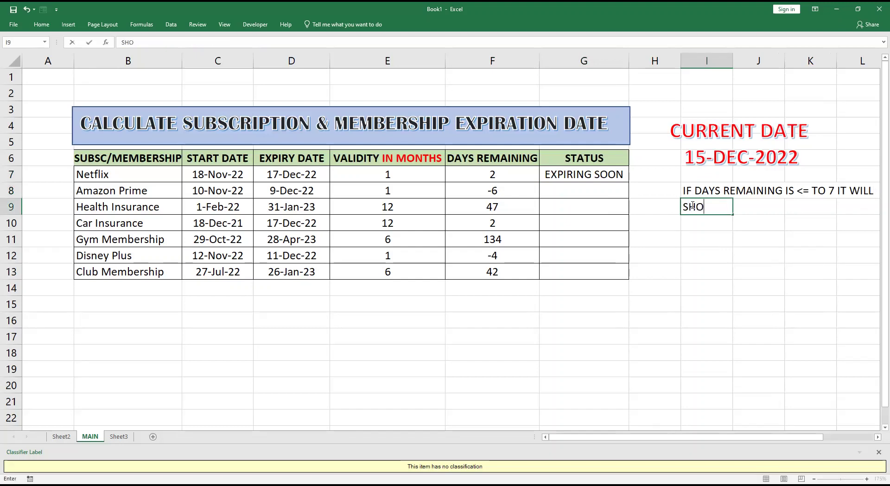
{"action": "key", "text": "BackSpace"}
{"action": "key", "text": "BackSpace"}
{"action": "type", "text": "W EXPIRING SOON"}
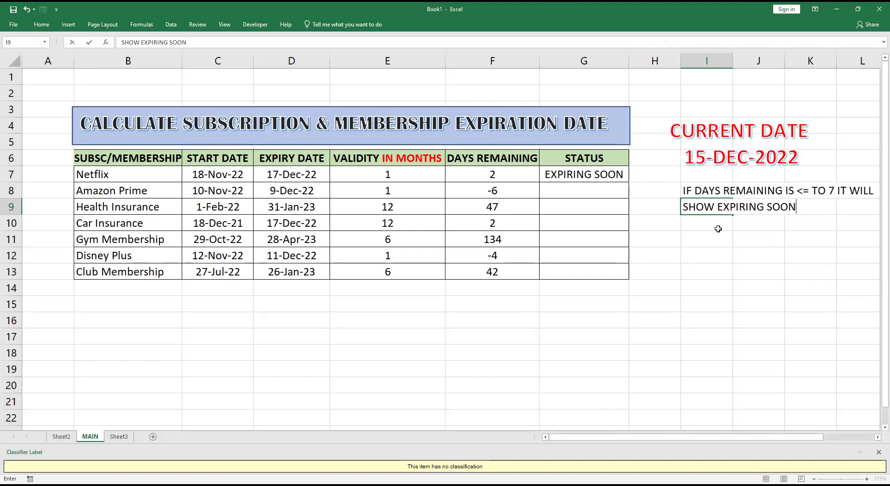
{"action": "key", "text": "Return"}
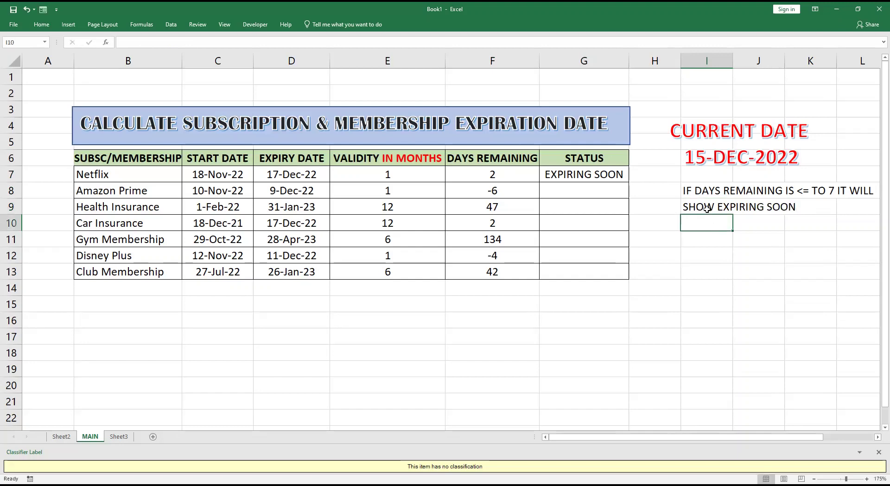
Clear the explanatory note from cells I8 and I9
{"action": "left_click", "coordinate": [690, 191]}
{"action": "key", "text": "Delete"}
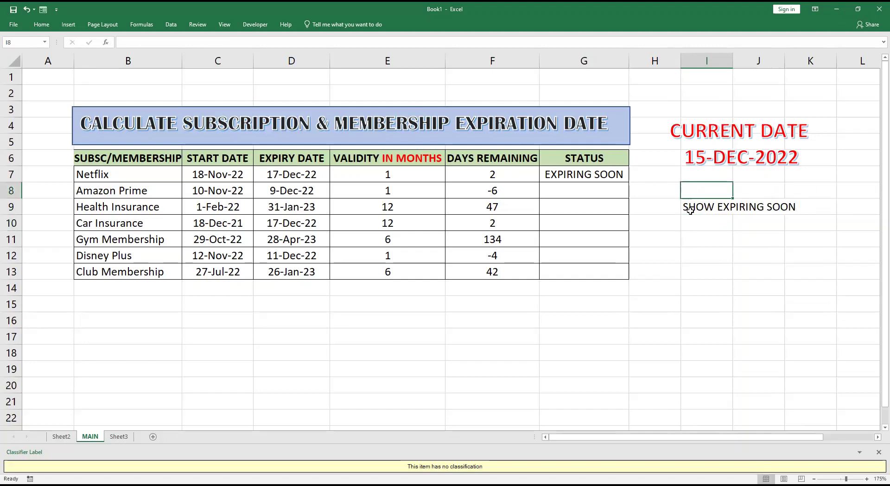
{"action": "left_click", "coordinate": [691, 210]}
{"action": "key", "text": "Delete"}
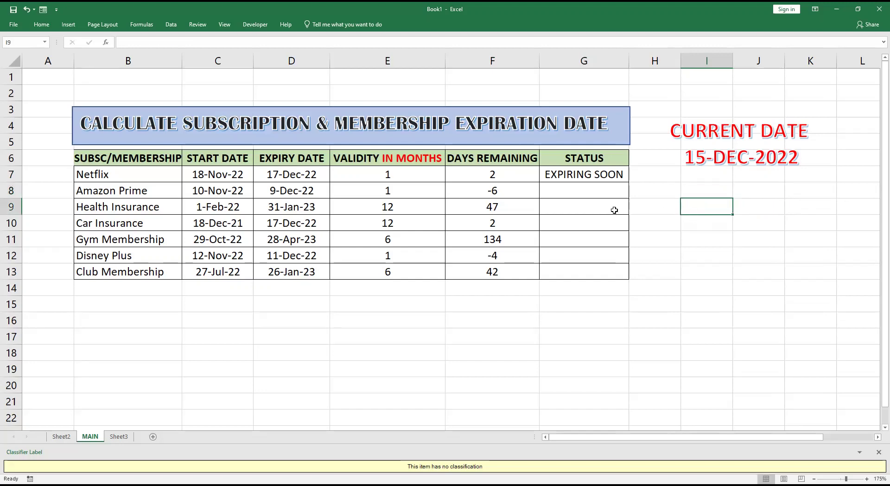
Copy the status formula from G7 down through G13 for the remaining subscriptions
{"action": "left_click", "coordinate": [590, 172]}
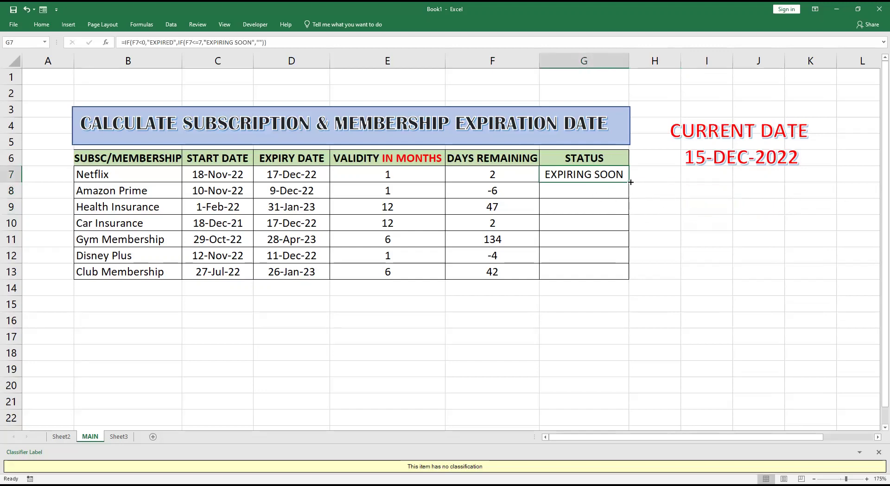
{"action": "left_click_drag", "start_coordinate": [630, 182], "coordinate": [629, 183]}
{"action": "left_click_drag", "start_coordinate": [628, 249], "coordinate": [628, 278]}
{"action": "left_click", "coordinate": [662, 258]}
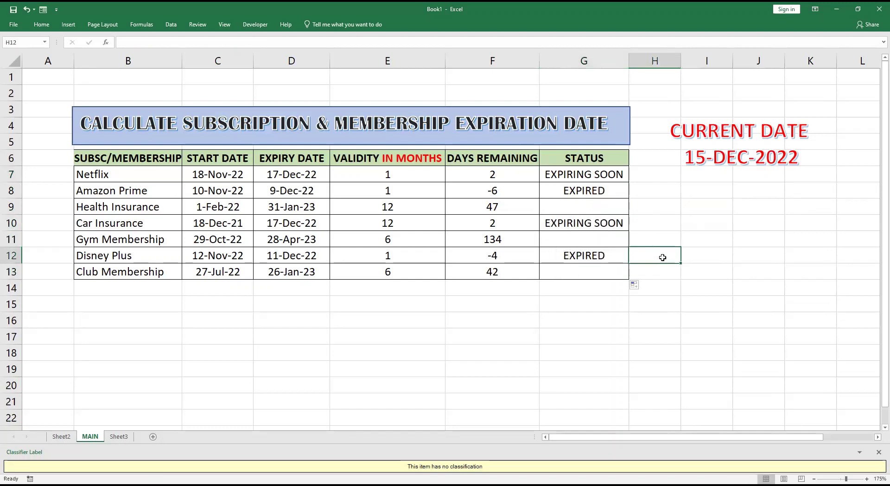
Check the copied status results in column G against the days remaining in column F, from Amazon Prime to Club Membership
{"action": "left_click", "coordinate": [484, 190]}
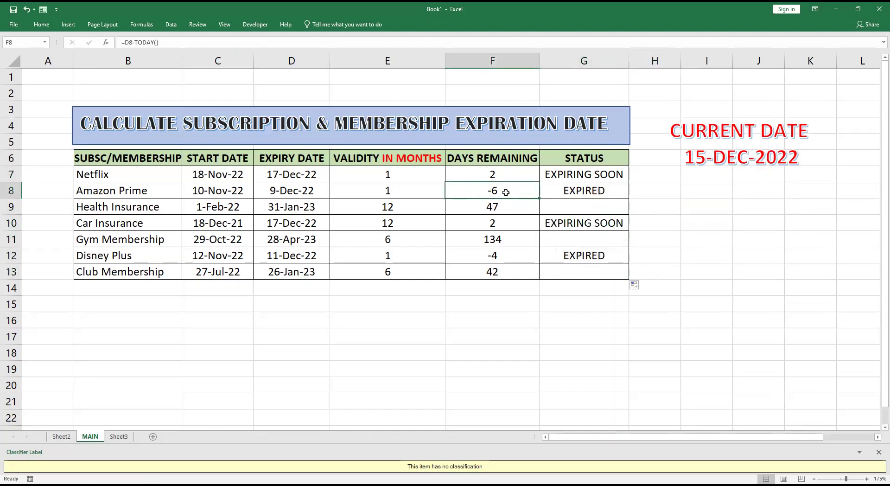
{"action": "left_click", "coordinate": [585, 193]}
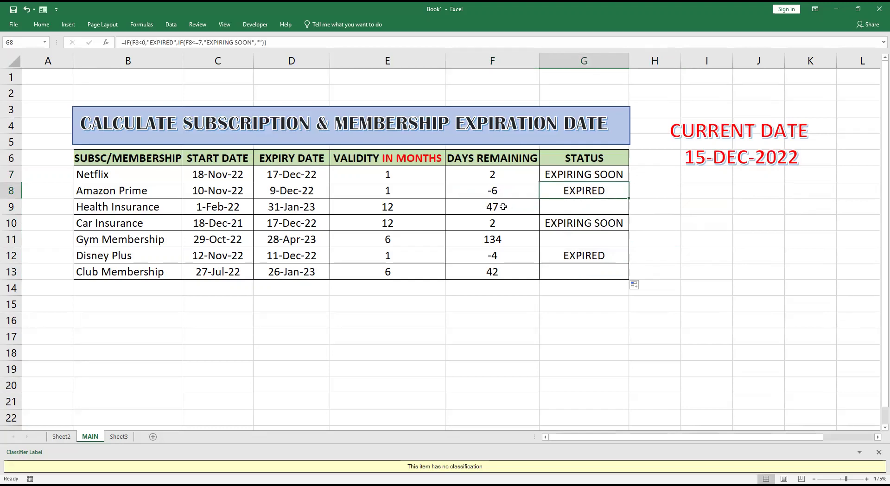
{"action": "left_click", "coordinate": [593, 206]}
{"action": "left_click", "coordinate": [462, 226]}
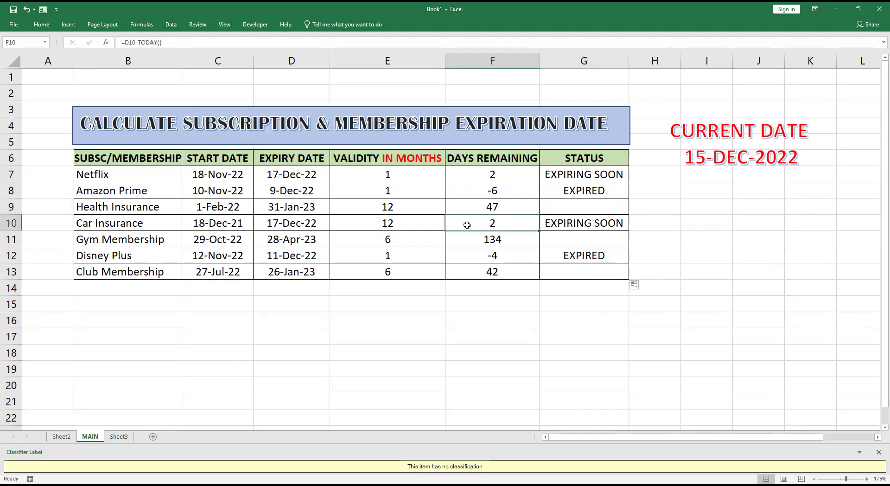
{"action": "left_click", "coordinate": [397, 227]}
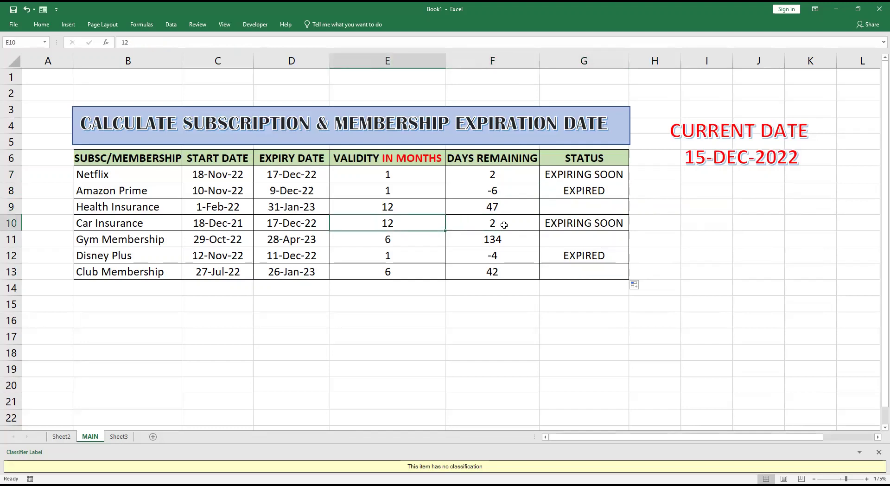
{"action": "left_click", "coordinate": [500, 256]}
{"action": "left_click", "coordinate": [605, 254]}
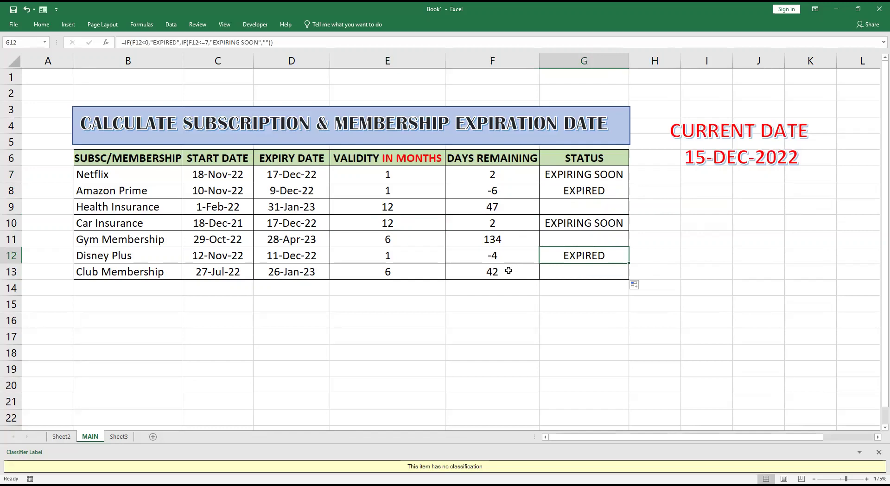
{"action": "left_click", "coordinate": [526, 272]}
{"action": "left_click", "coordinate": [584, 272]}
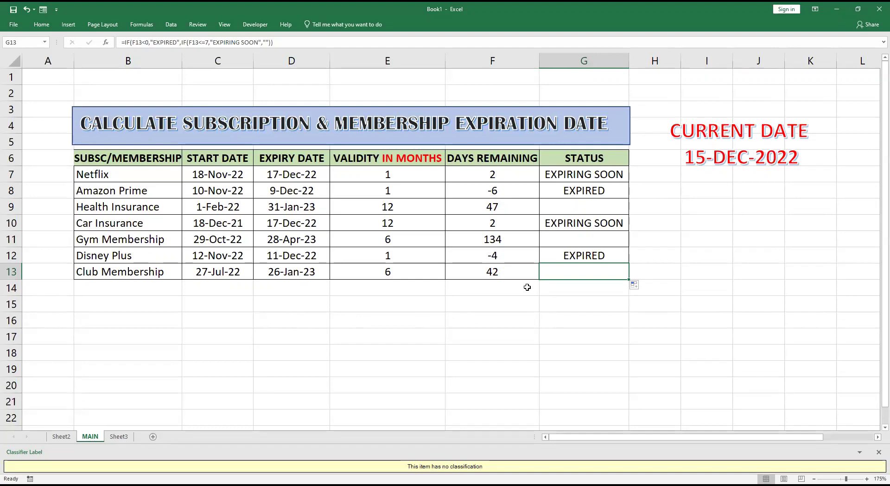
Write the note "NOW WE WILL ADD CONDITIONAL FORMATTING" in cell C16 below the table
{"action": "left_click", "coordinate": [209, 318]}
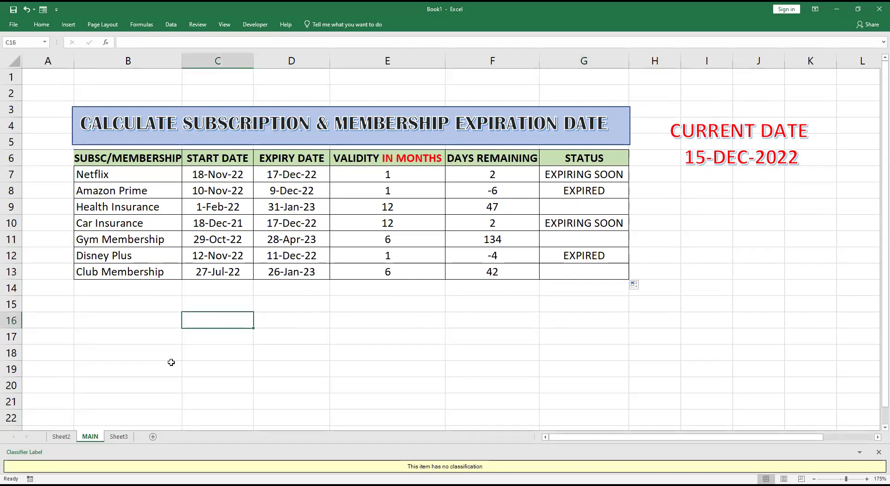
{"action": "type", "text": "no"}
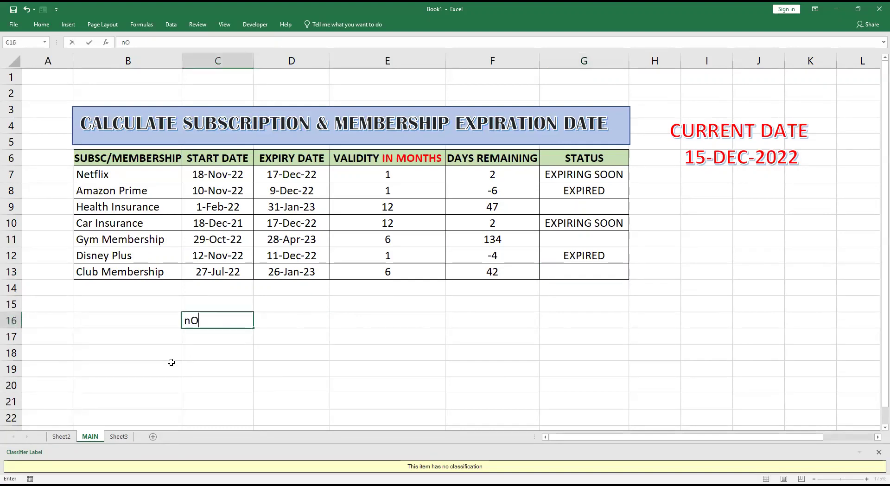
{"action": "key", "text": "BackSpace"}
{"action": "key", "text": "BackSpace"}
{"action": "type", "text": "NOW"}
{"action": "type", "text": "WE WILL"}
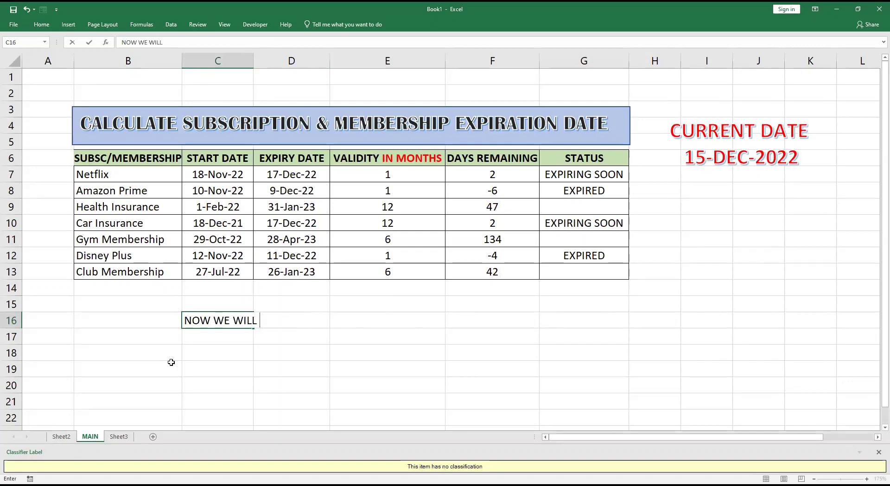
{"action": "type", "text": " ADD CONDITIONAL"}
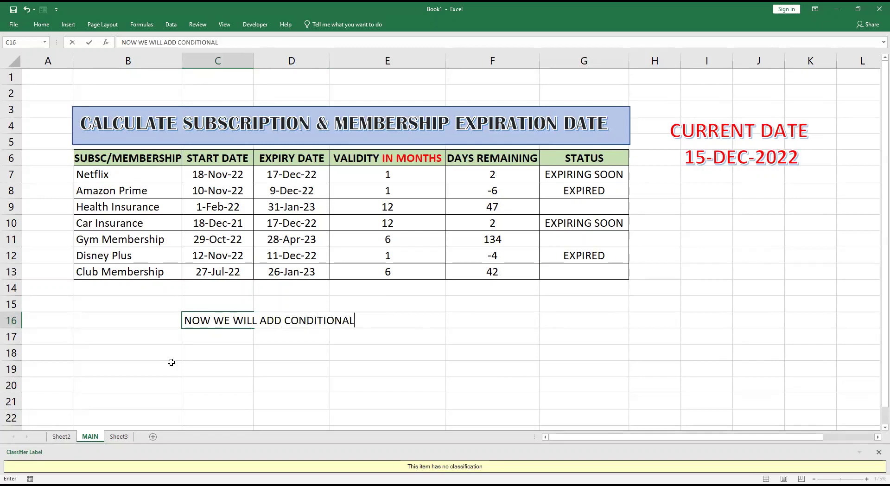
{"action": "type", "text": " FORMATTING"}
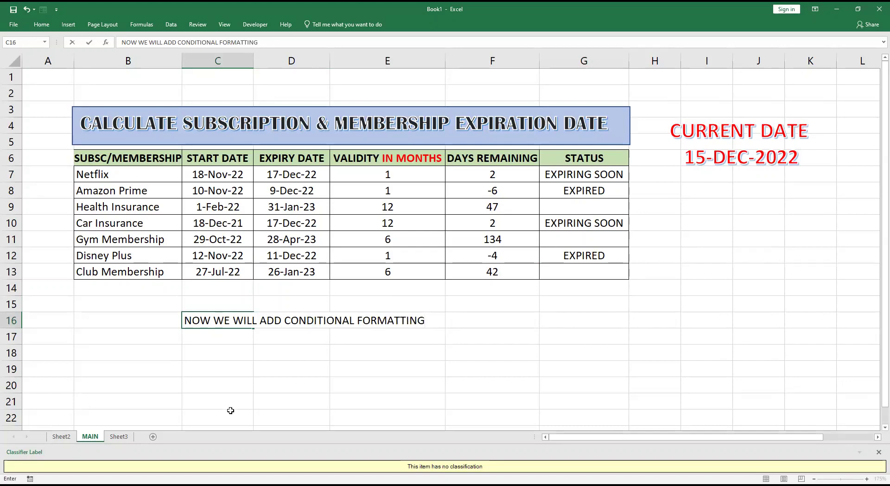
{"action": "left_click", "coordinate": [262, 352]}
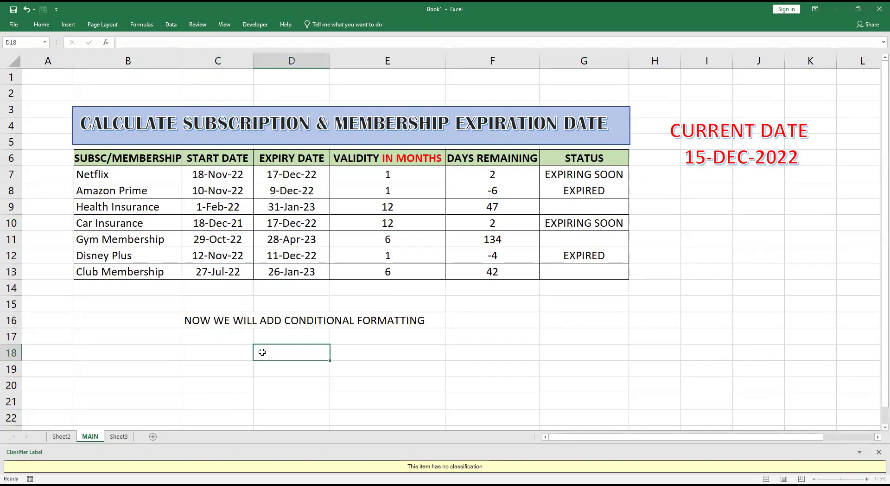
Clear the conditional formatting note from cell C16
{"action": "left_click", "coordinate": [198, 322]}
{"action": "key", "text": "Delete"}
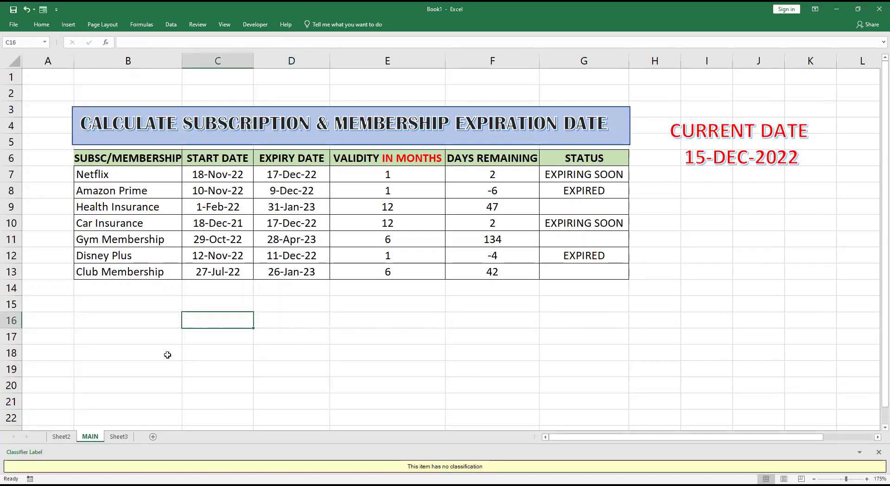
{"action": "left_click", "coordinate": [363, 342]}
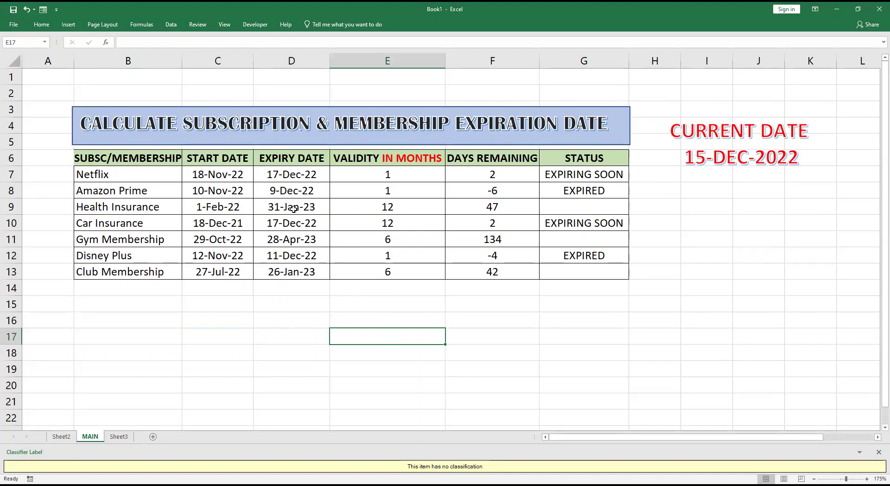
Create a new conditional formatting rule for B7:G13 that uses a formula to determine which cells to format
{"action": "left_click", "coordinate": [142, 174]}
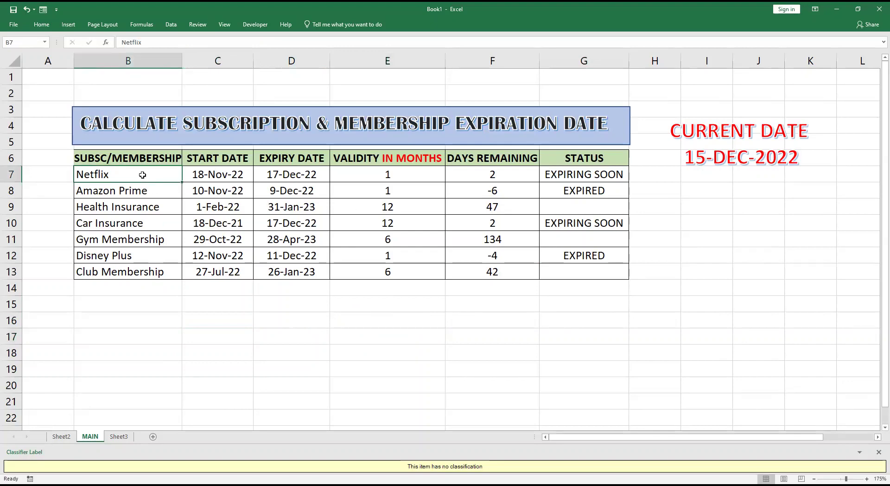
{"action": "left_click_drag", "start_coordinate": [122, 176], "coordinate": [574, 266]}
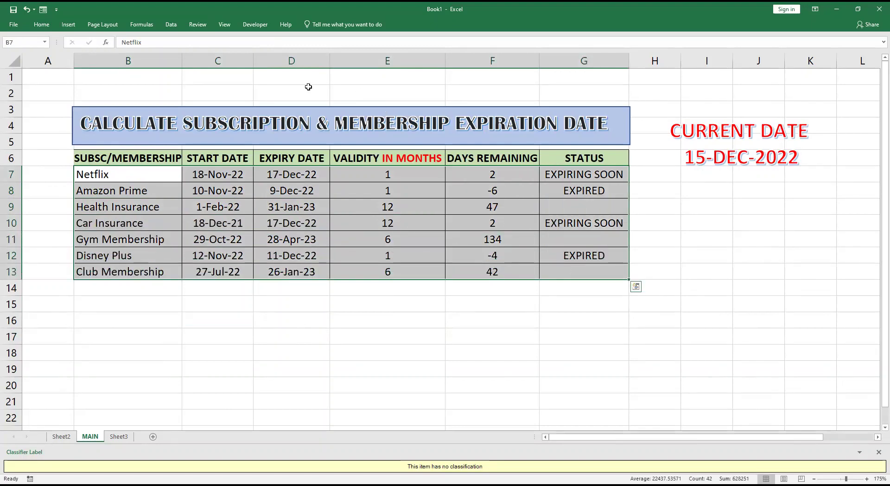
{"action": "left_click", "coordinate": [41, 24]}
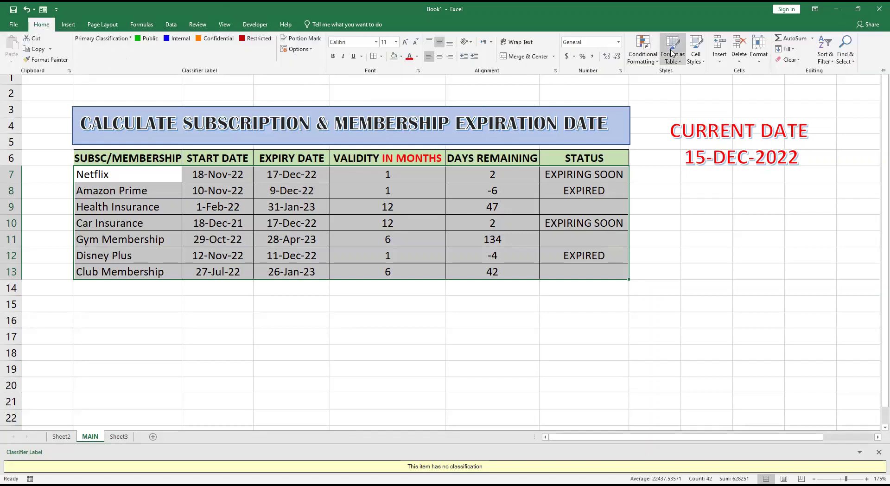
{"action": "left_click", "coordinate": [642, 61]}
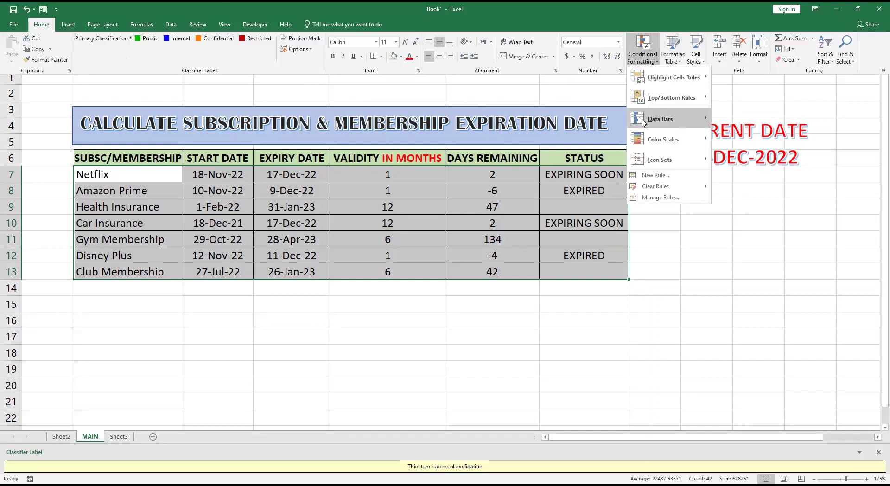
{"action": "left_click", "coordinate": [654, 176]}
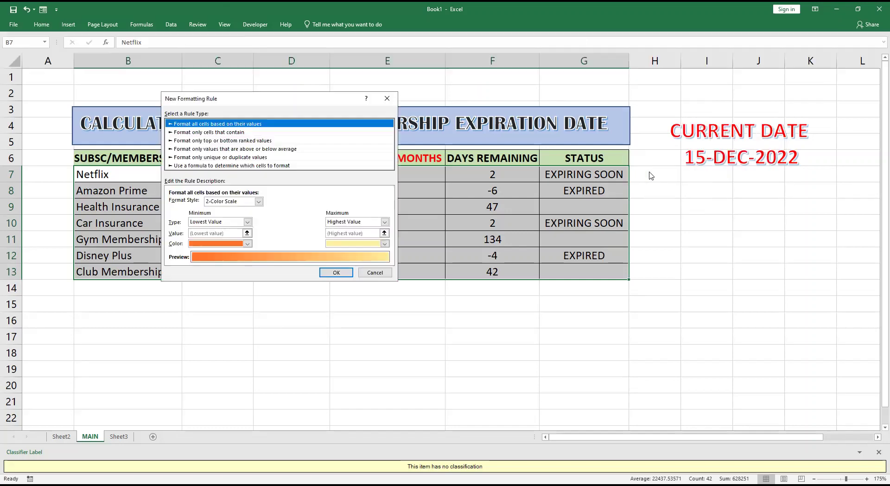
{"action": "left_click", "coordinate": [227, 165]}
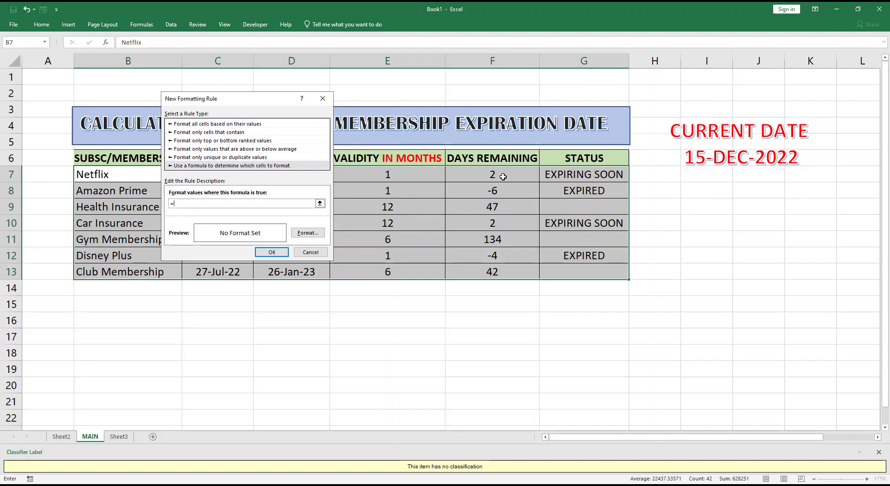
Set the rule's formula to =$G7="EXPIRED" and accept the rule without setting a format
{"action": "left_click", "coordinate": [568, 175]}
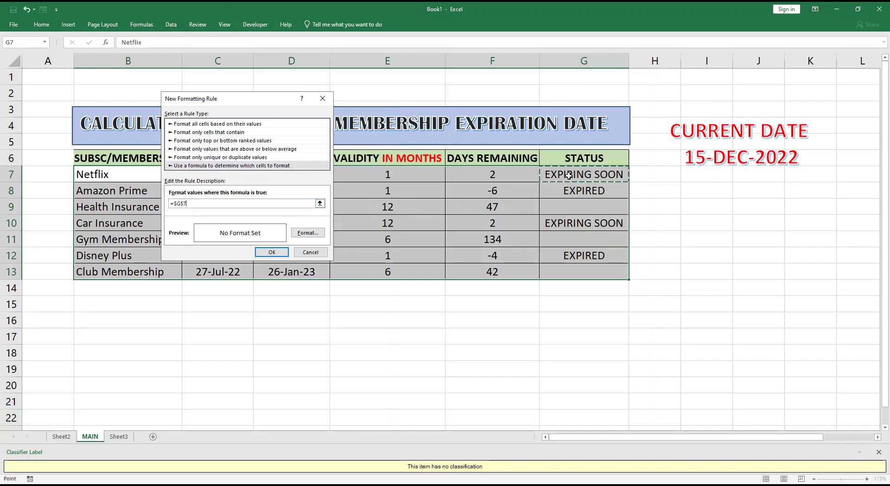
{"action": "left_click", "coordinate": [183, 204]}
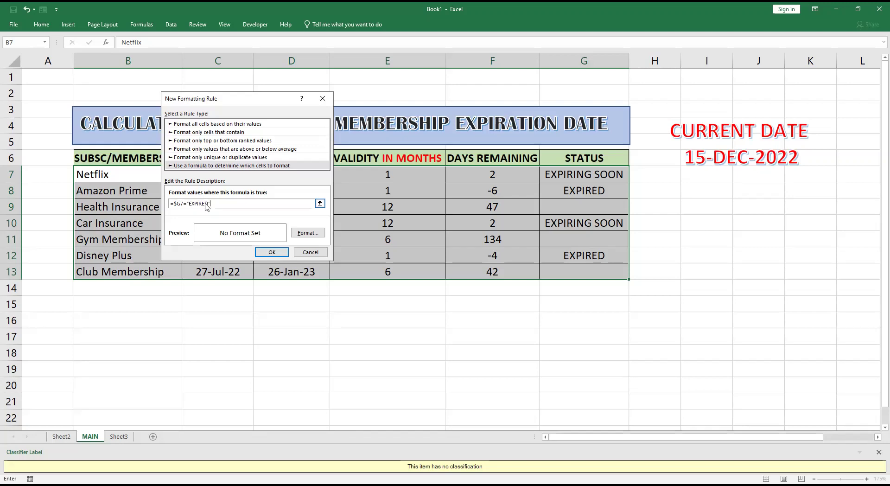
{"action": "key", "text": "Return"}
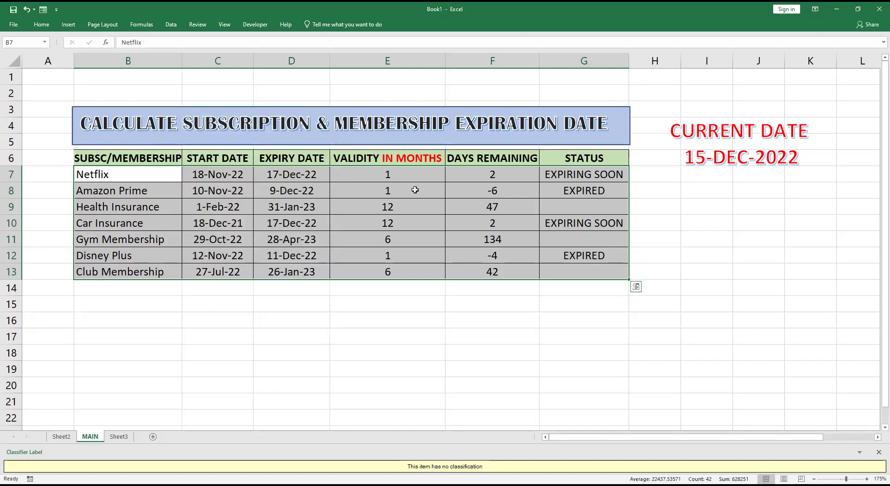
{"action": "left_click", "coordinate": [568, 176]}
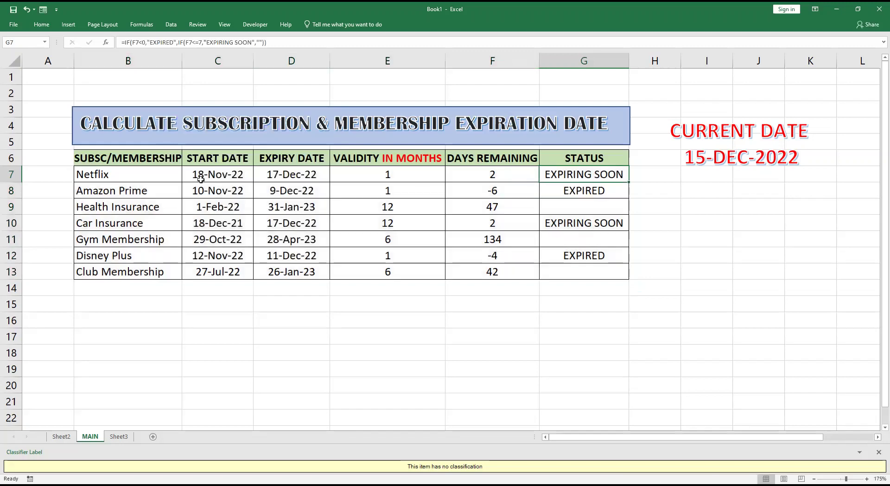
Select the table's data range B7:G13
{"action": "left_click_drag", "start_coordinate": [106, 176], "coordinate": [597, 274]}
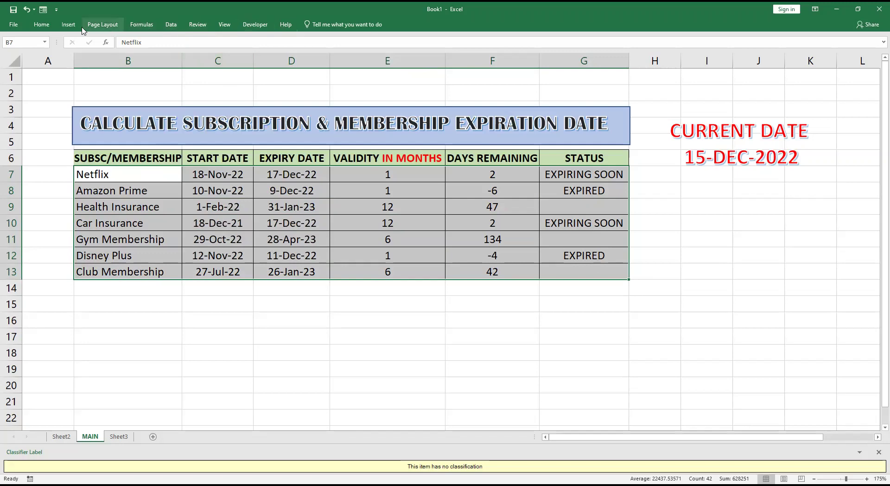
{"action": "left_click", "coordinate": [39, 27]}
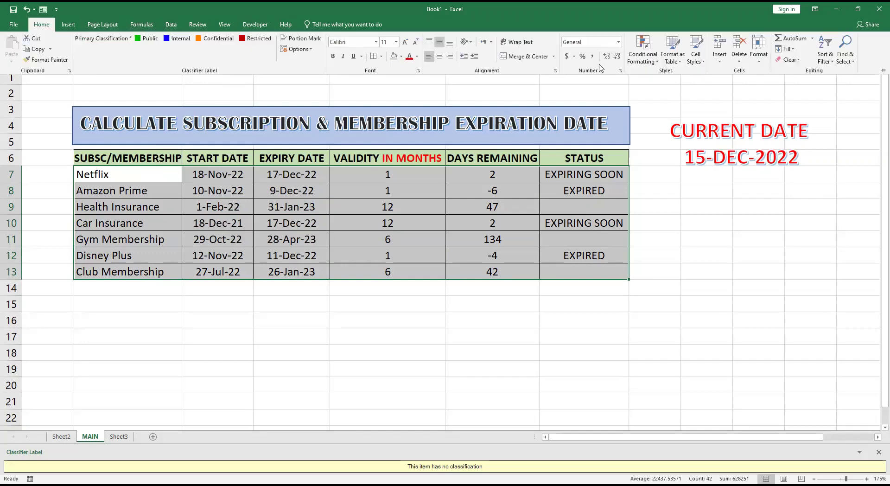
{"action": "left_click", "coordinate": [647, 62]}
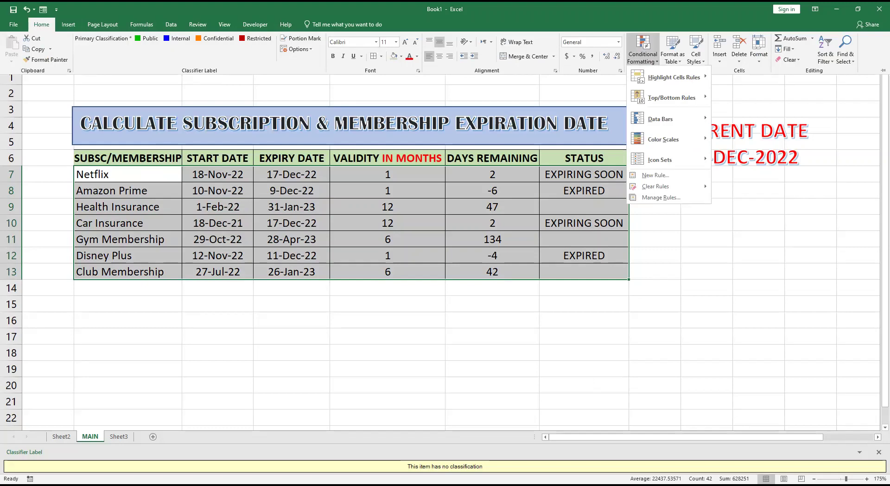
{"action": "left_click", "coordinate": [575, 208]}
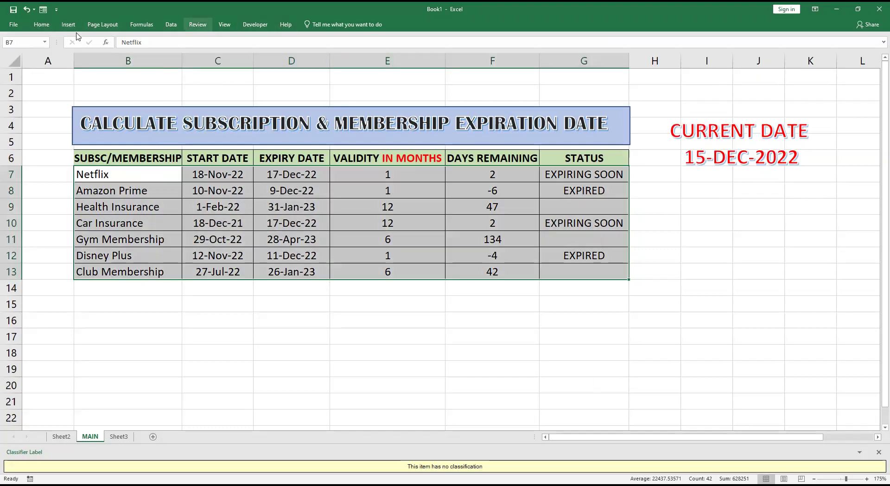
{"action": "left_click", "coordinate": [42, 25]}
{"action": "left_click", "coordinate": [657, 64]}
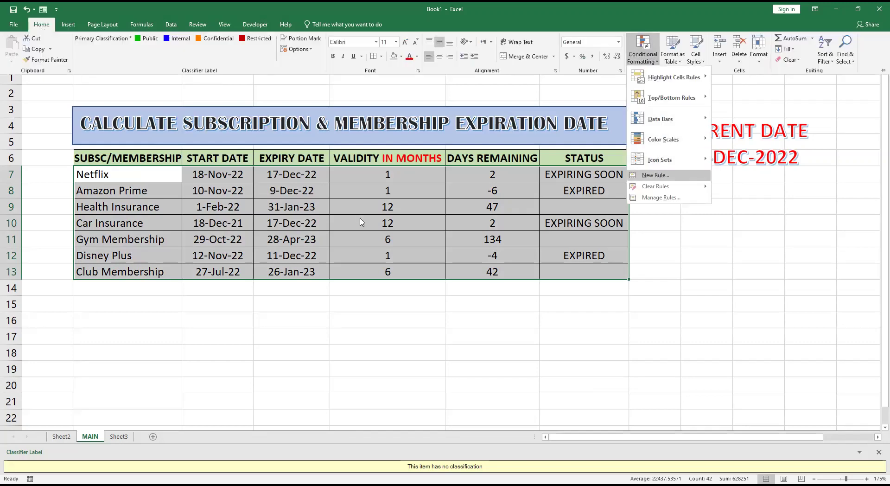
{"action": "left_click", "coordinate": [657, 176]}
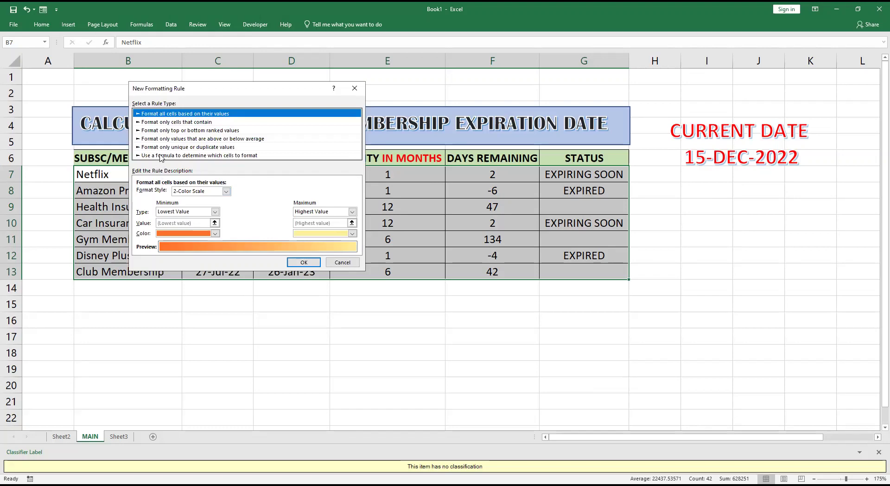
{"action": "left_click", "coordinate": [160, 155]}
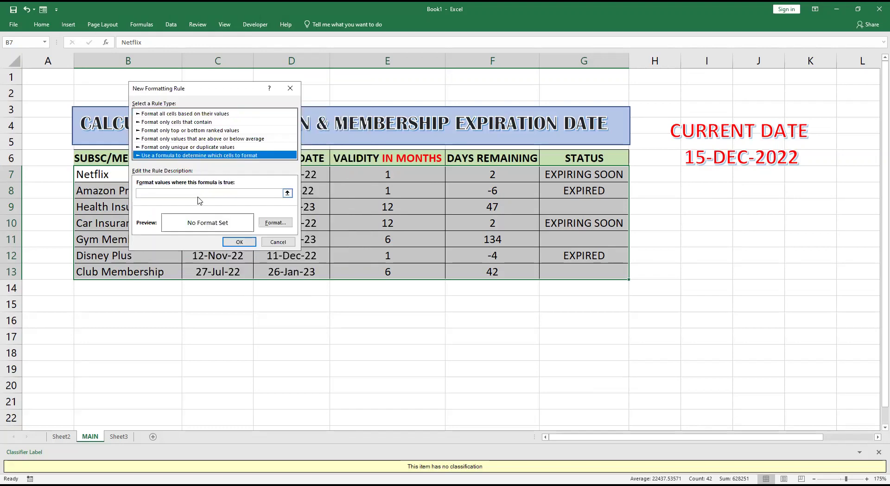
{"action": "left_click", "coordinate": [279, 245]}
Edit the existing =$G7="EXPIRED" conditional formatting rule to use a light orange fill and apply it to B7:G13
{"action": "left_click", "coordinate": [41, 24]}
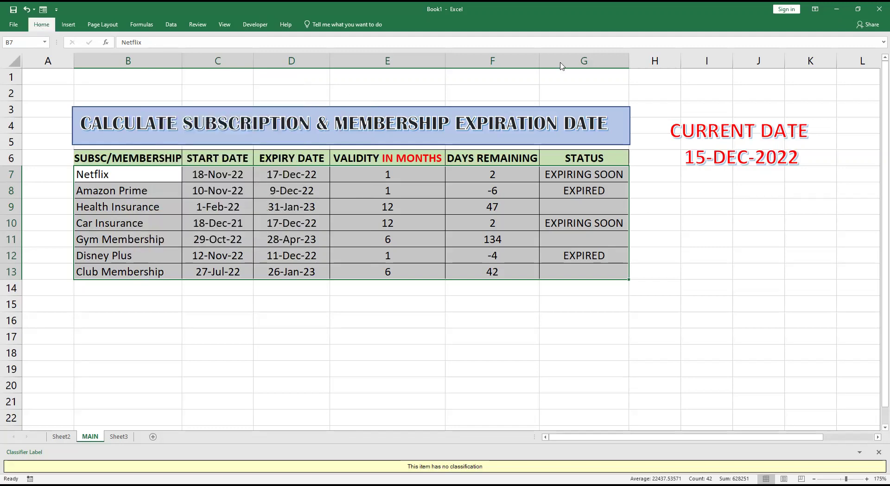
{"action": "left_click", "coordinate": [644, 58]}
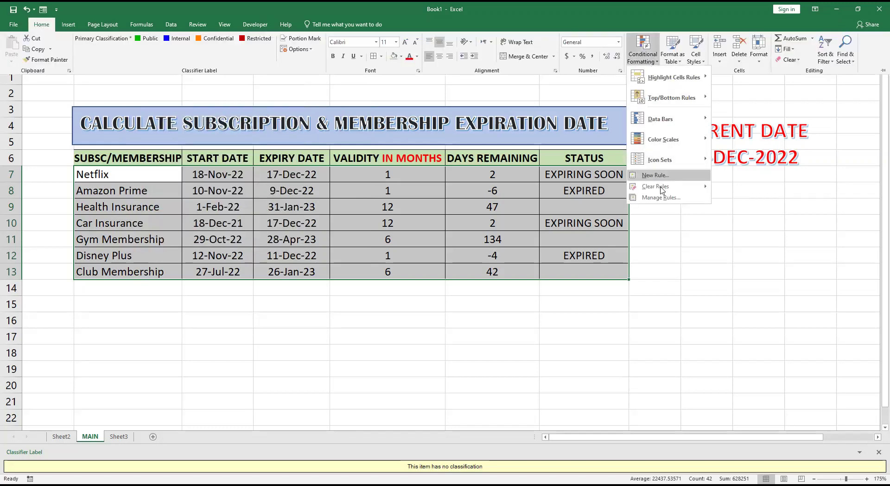
{"action": "left_click", "coordinate": [660, 198]}
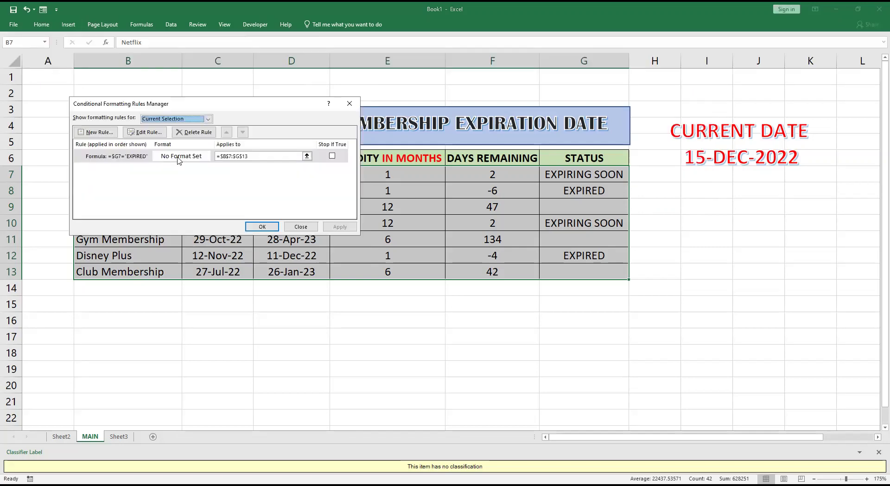
{"action": "left_click", "coordinate": [180, 160]}
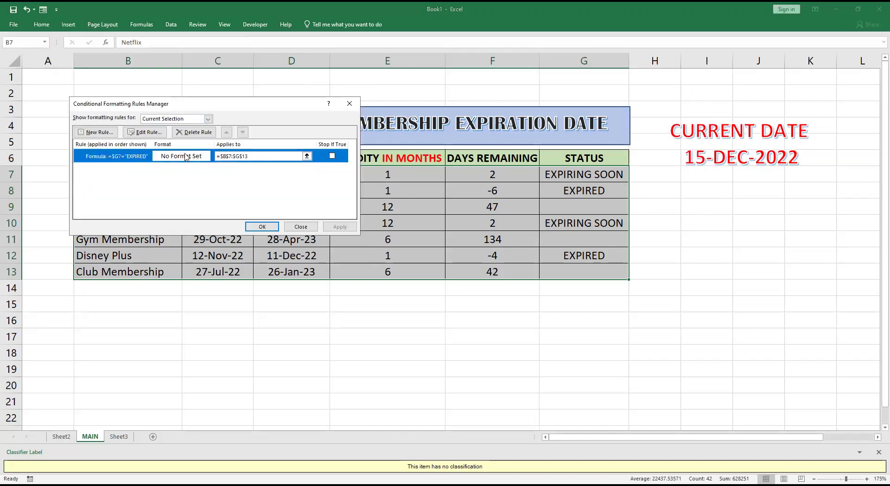
{"action": "double_click", "coordinate": [179, 161]}
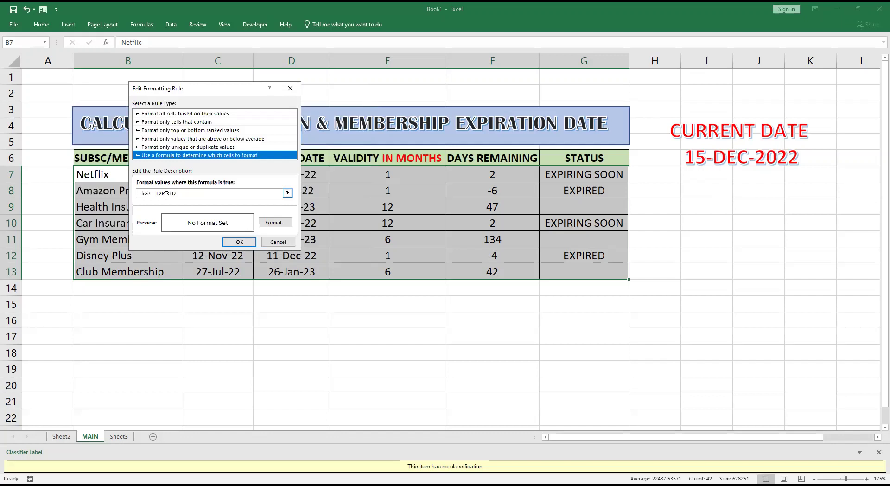
{"action": "left_click", "coordinate": [279, 225]}
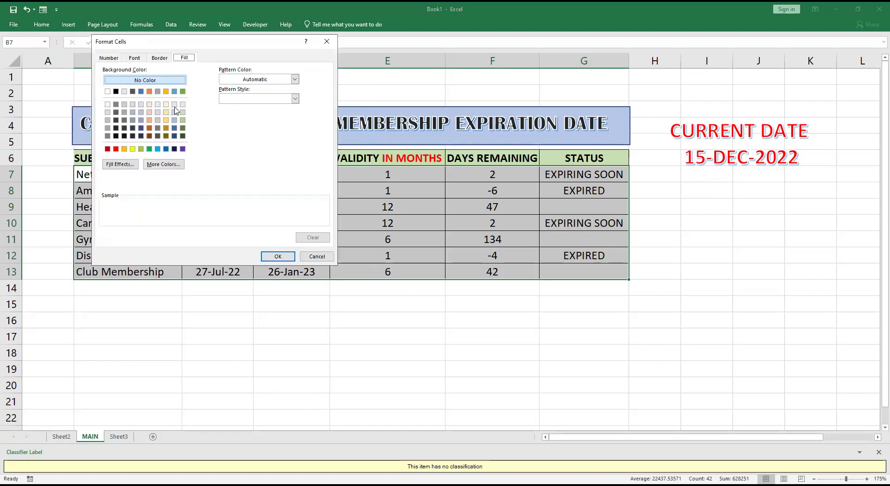
{"action": "left_click", "coordinate": [150, 120]}
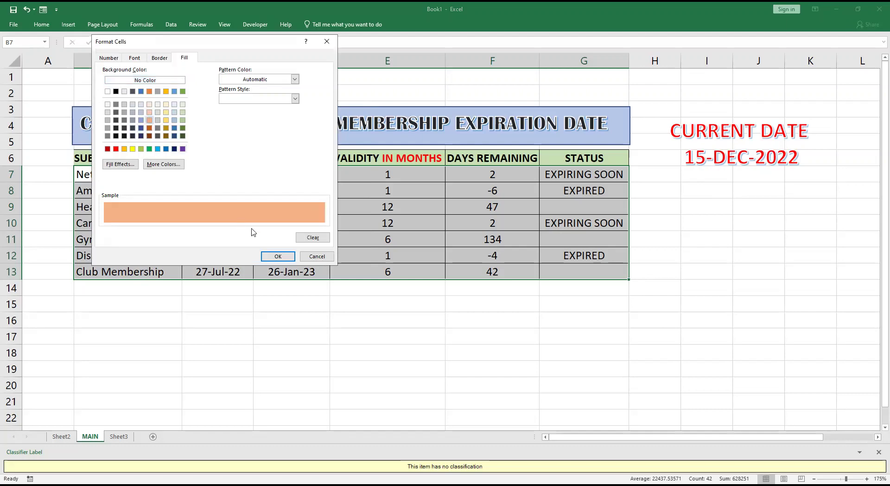
{"action": "left_click", "coordinate": [277, 257]}
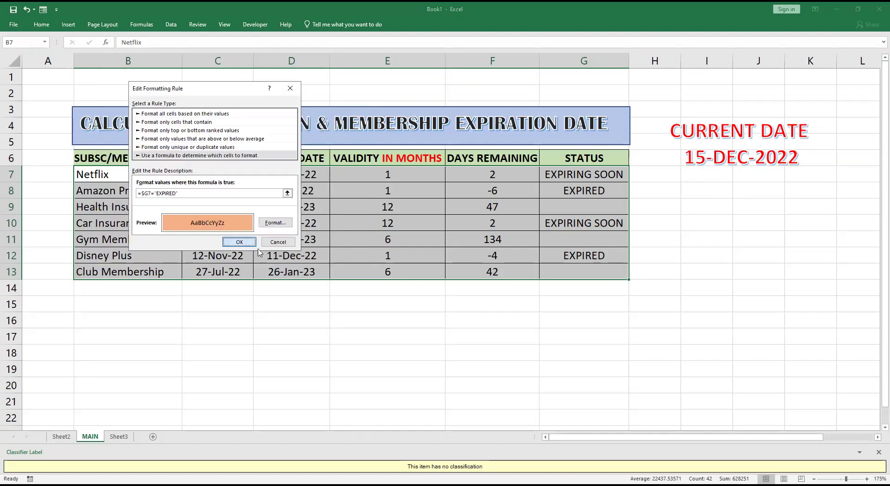
{"action": "left_click", "coordinate": [252, 242]}
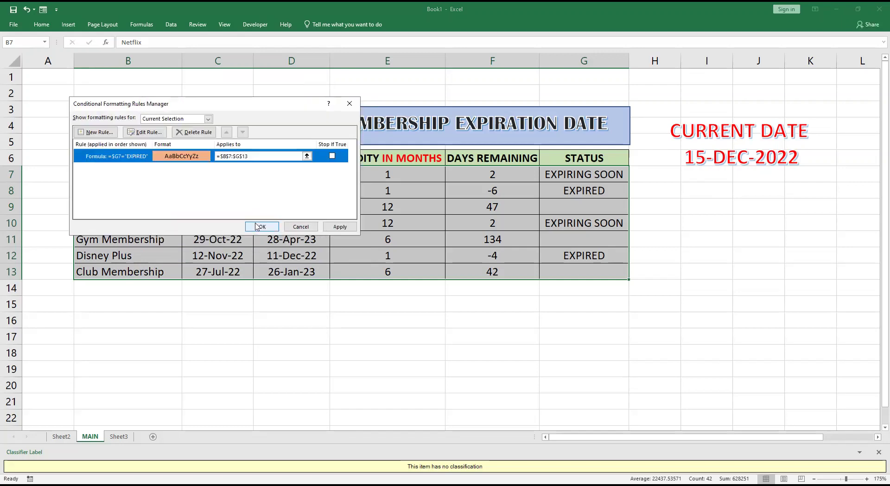
{"action": "left_click", "coordinate": [350, 232]}
{"action": "left_click", "coordinate": [266, 228]}
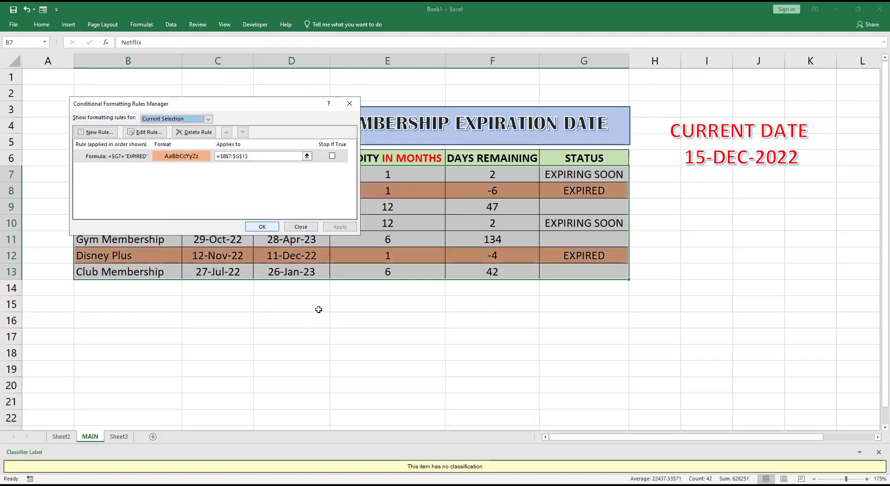
{"action": "left_click", "coordinate": [318, 308]}
{"action": "left_click", "coordinate": [579, 190]}
{"action": "left_click", "coordinate": [567, 254]}
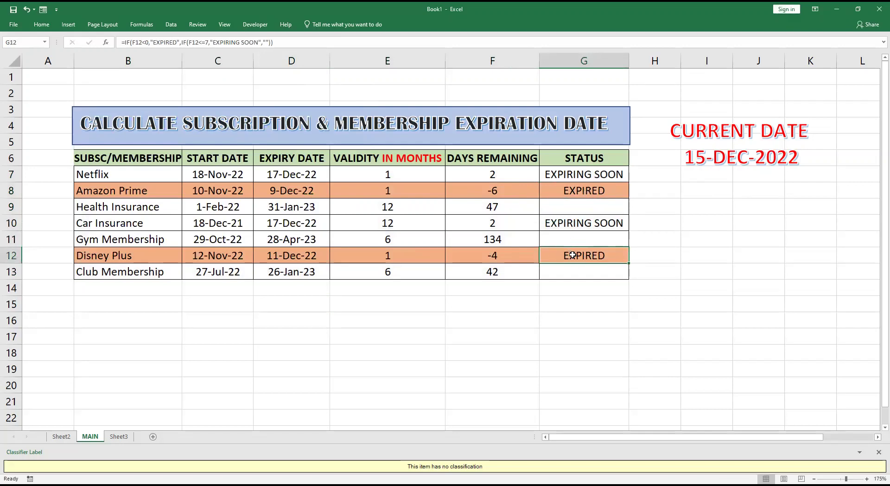
{"action": "left_click", "coordinate": [572, 172]}
Create a new formula-based conditional formatting rule for B7:G13 with the formula =$G7="EXPIRING SOON"
{"action": "left_click_drag", "start_coordinate": [103, 167], "coordinate": [582, 269]}
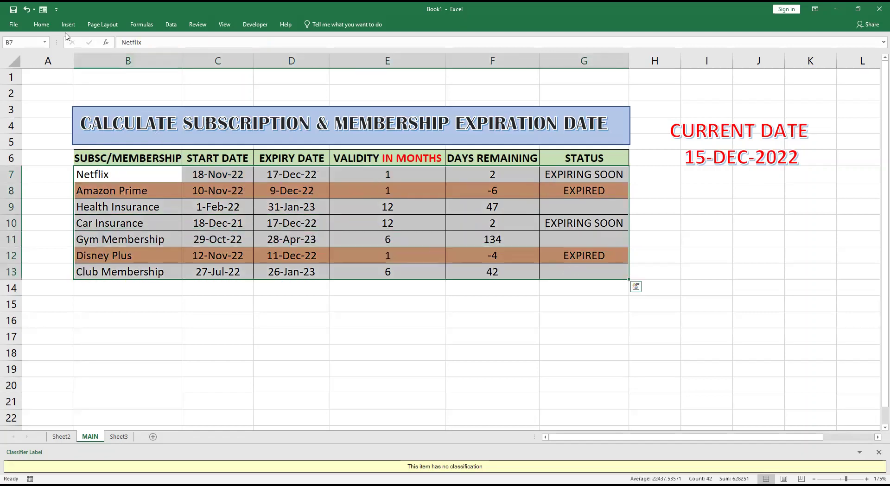
{"action": "left_click", "coordinate": [41, 24]}
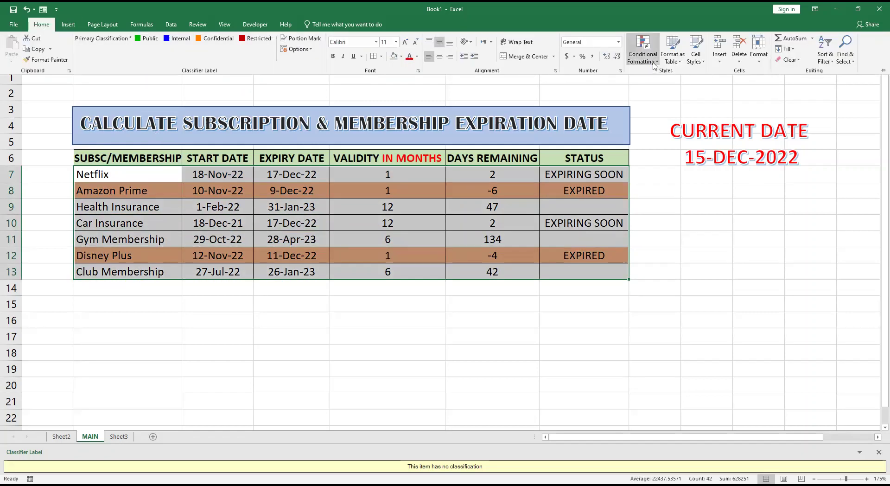
{"action": "left_click", "coordinate": [654, 64]}
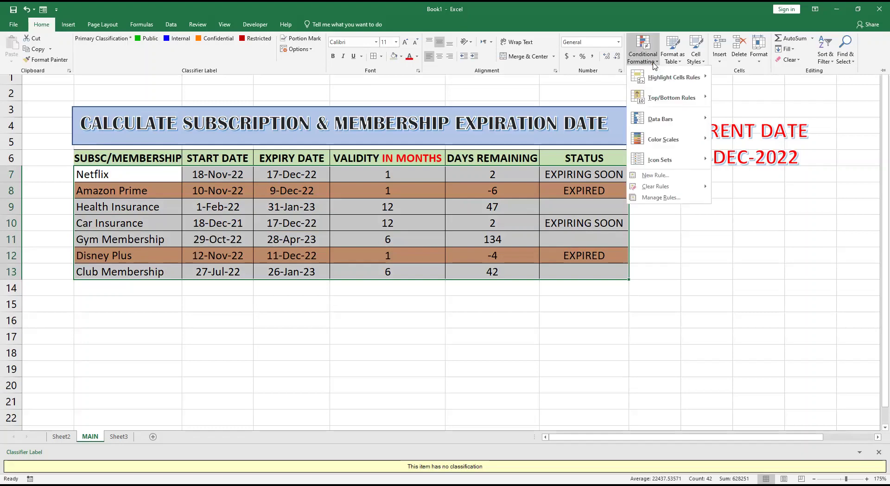
{"action": "left_click", "coordinate": [655, 175]}
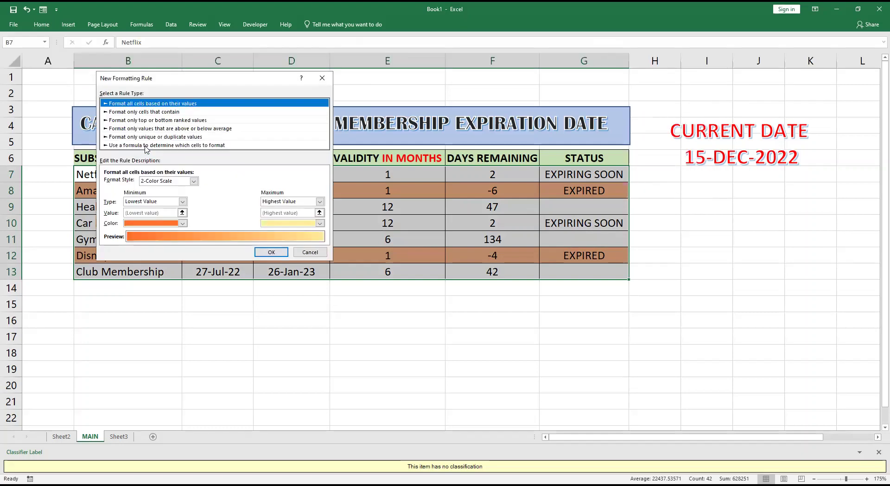
{"action": "left_click", "coordinate": [145, 145]}
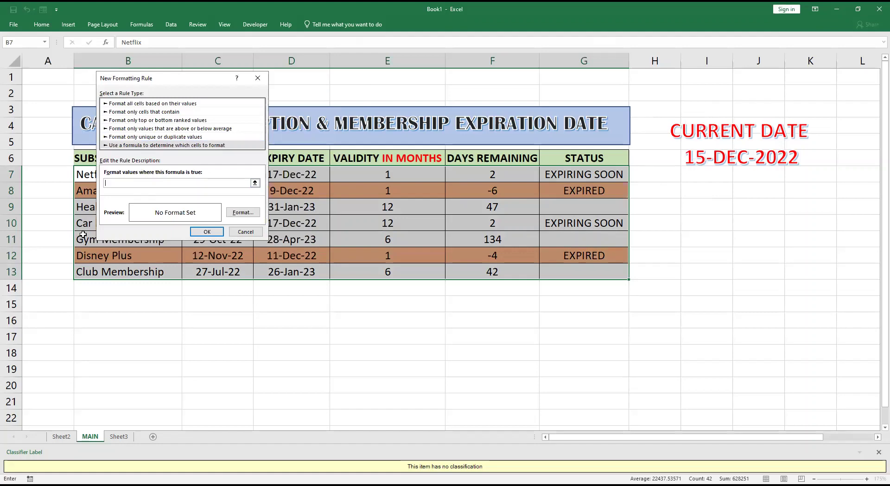
{"action": "type", "text": "="}
{"action": "left_click", "coordinate": [596, 175]}
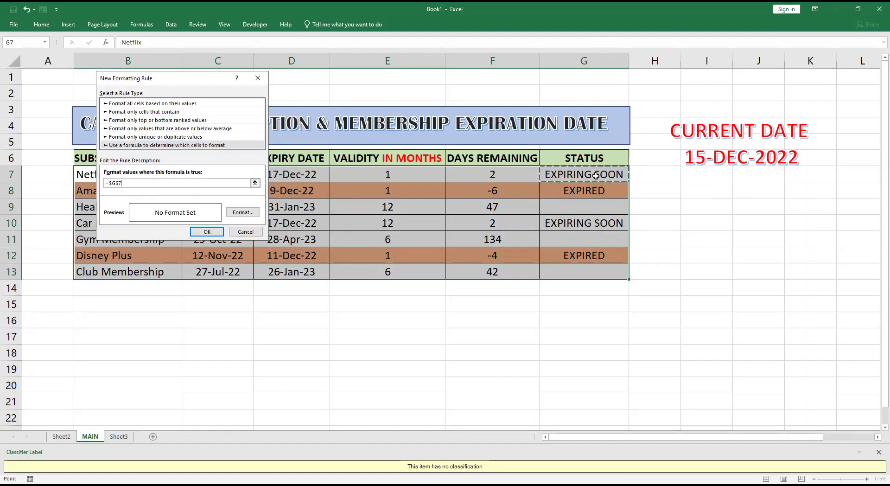
{"action": "left_click", "coordinate": [117, 183]}
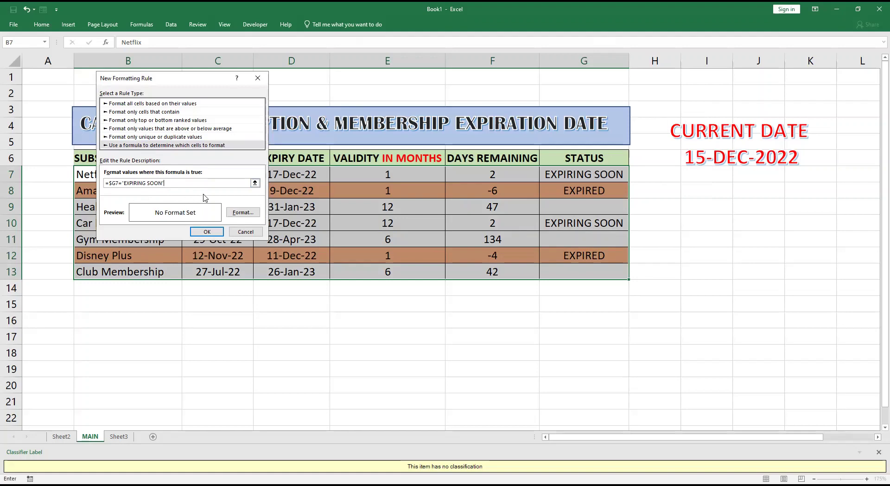
Give the EXPIRING SOON rule a light blue fill and accept the rule
{"action": "left_click", "coordinate": [242, 212]}
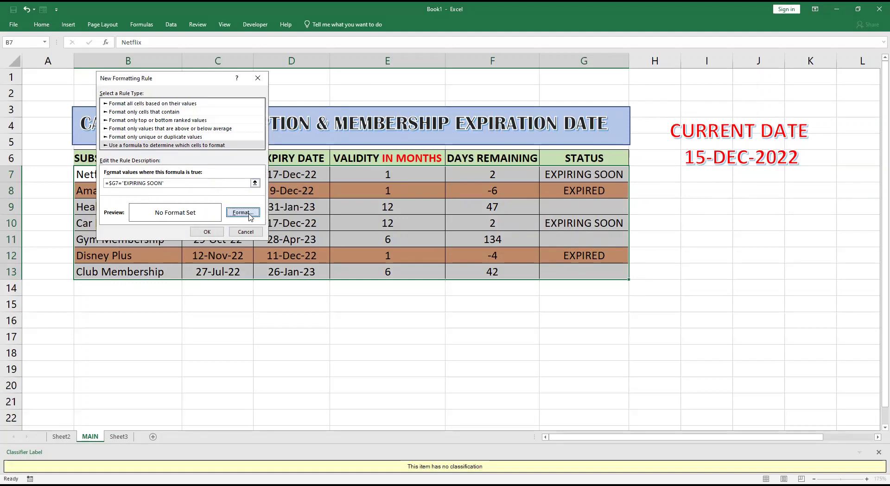
{"action": "left_click", "coordinate": [174, 113]}
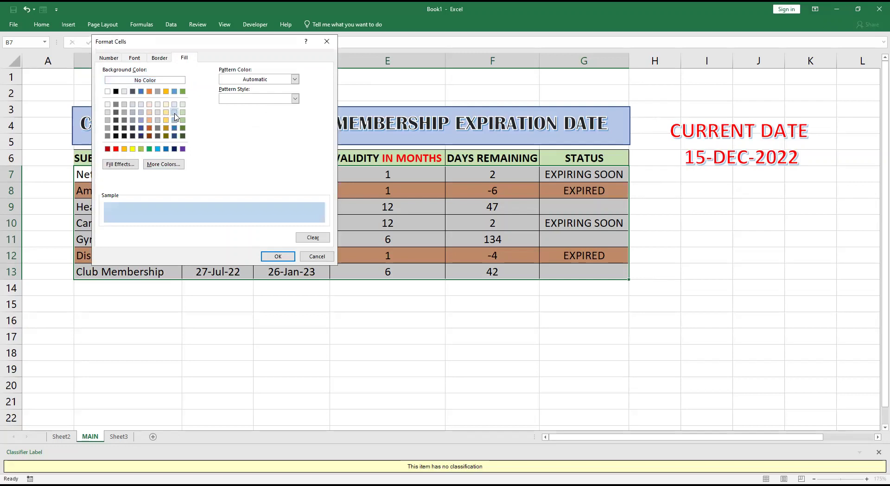
{"action": "left_click", "coordinate": [278, 257]}
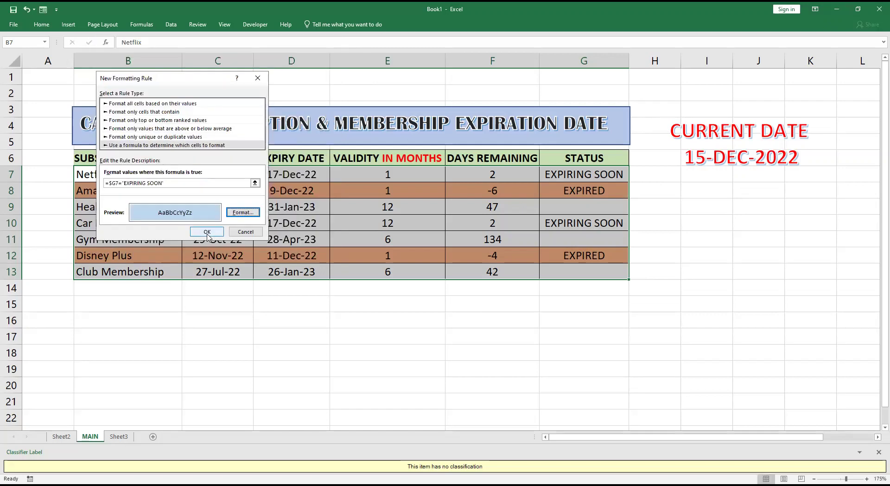
{"action": "left_click", "coordinate": [207, 236]}
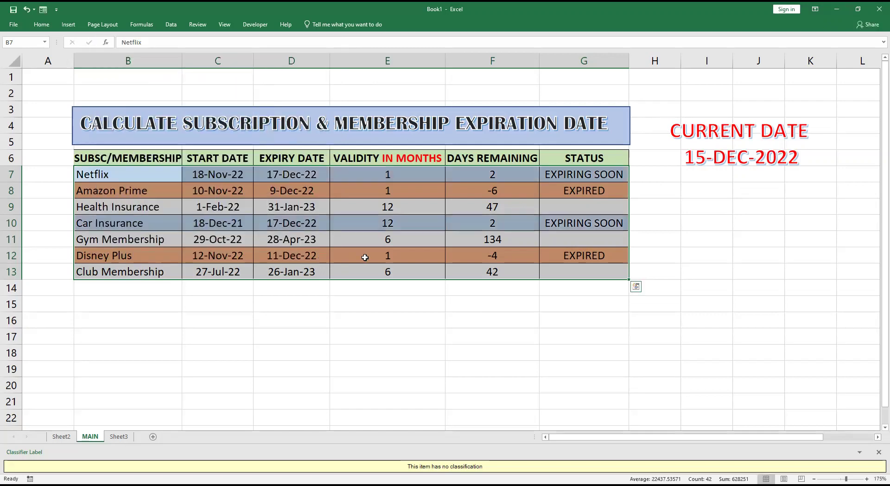
{"action": "left_click", "coordinate": [367, 256]}
{"action": "left_click", "coordinate": [579, 175]}
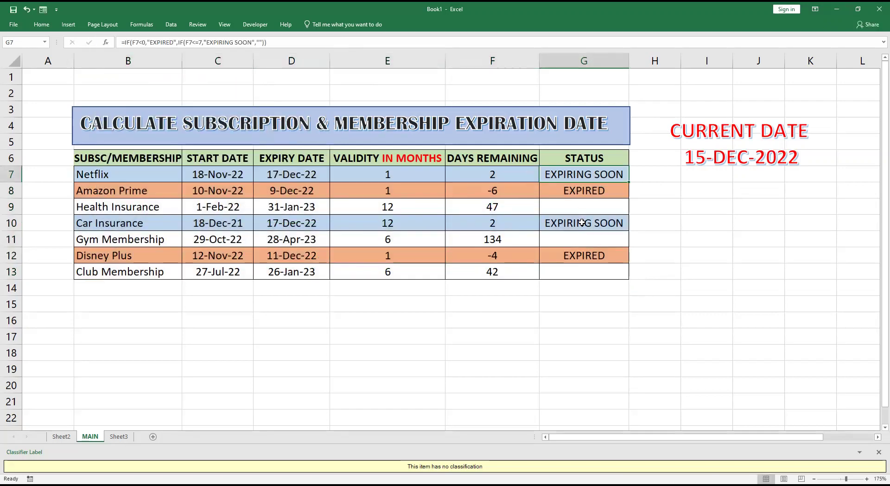
{"action": "left_click", "coordinate": [582, 222]}
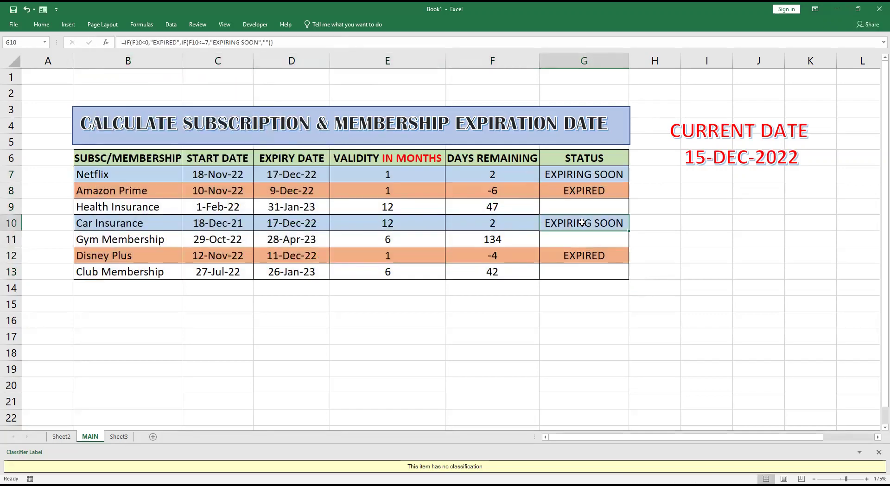
{"action": "left_click", "coordinate": [583, 173]}
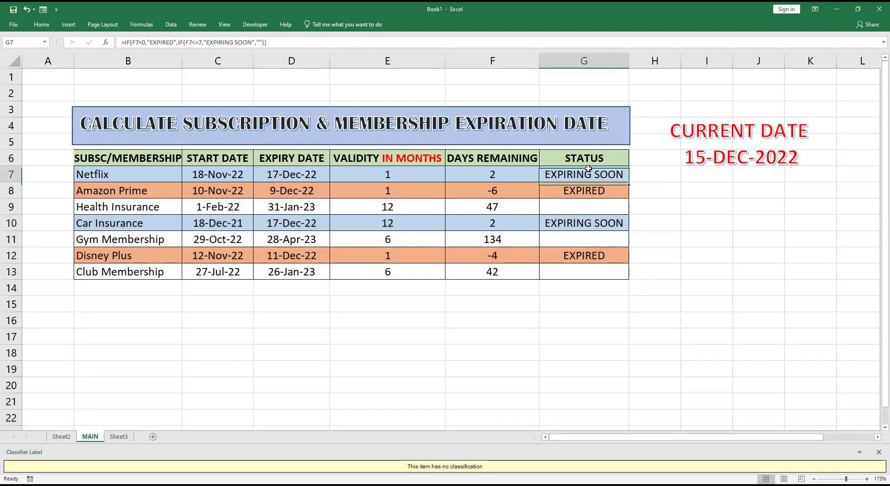
{"action": "left_click", "coordinate": [211, 191]}
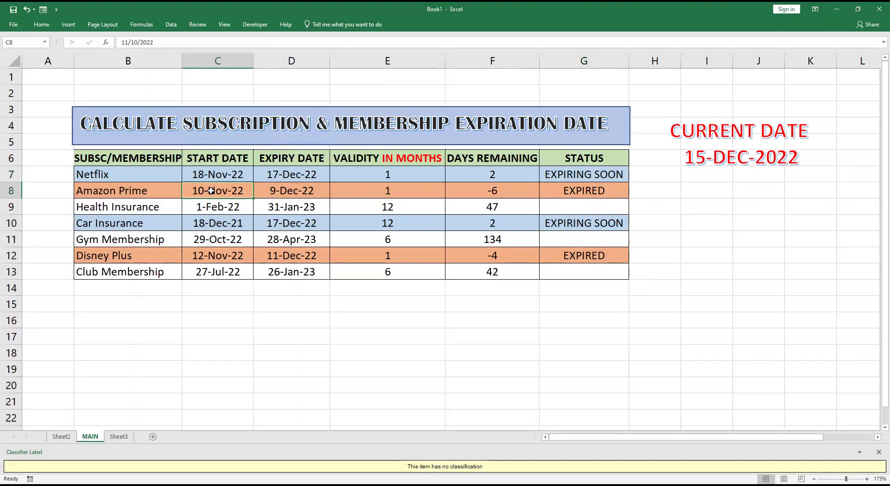
Change the Netflix start date to 13-Nov-22 to test the expired status
{"action": "left_click", "coordinate": [212, 175]}
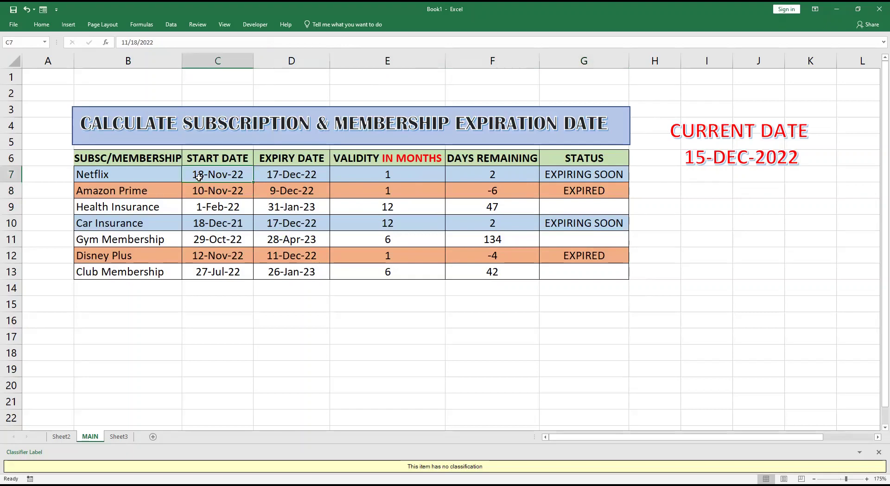
{"action": "double_click", "coordinate": [199, 176]}
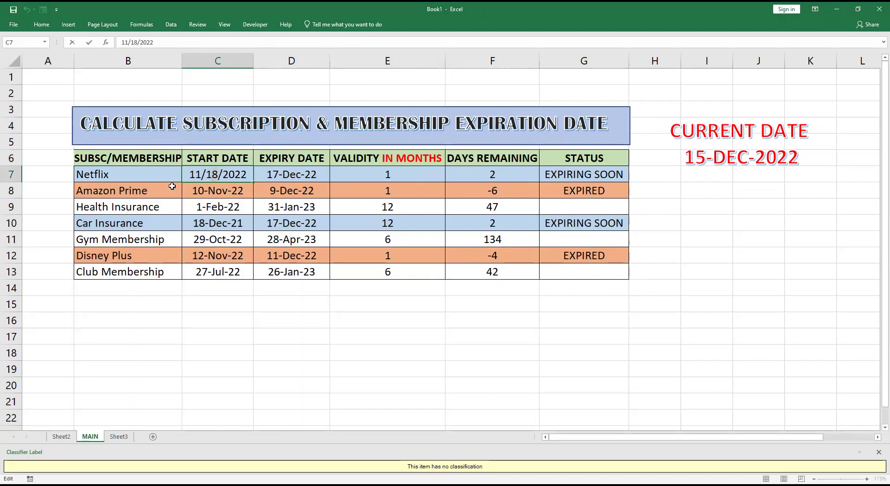
{"action": "type", "text": "3"}
{"action": "left_click", "coordinate": [265, 225]}
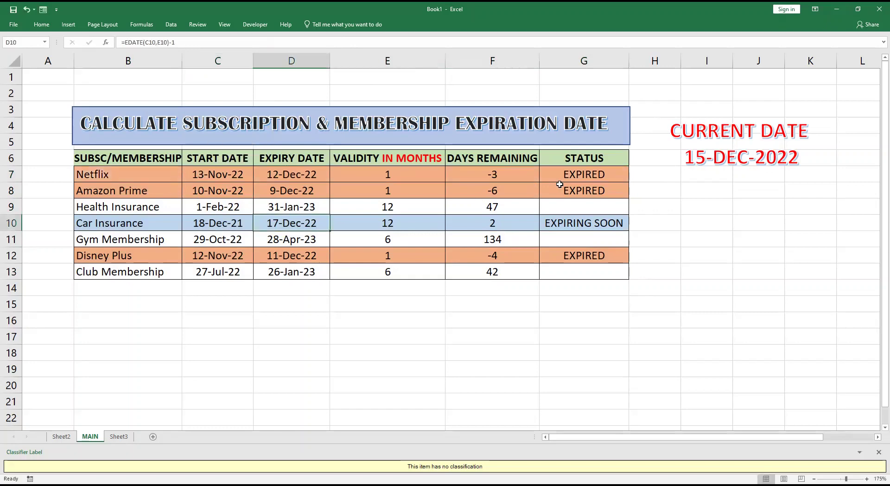
Change the Netflix start date to 20-Nov-22 to test the expiring-soon status
{"action": "double_click", "coordinate": [208, 175]}
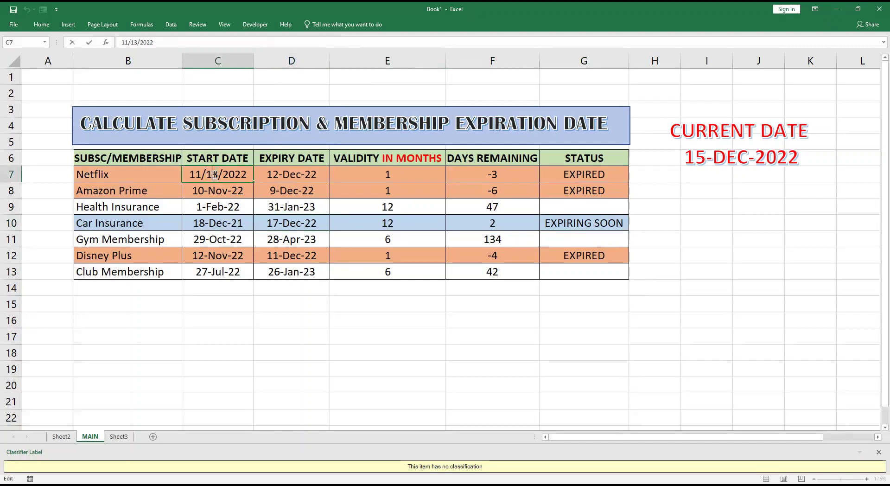
{"action": "left_click_drag", "start_coordinate": [214, 174], "coordinate": [212, 175]}
{"action": "type", "text": "20"}
{"action": "key", "text": "BackSpace"}
{"action": "key", "text": "Return"}
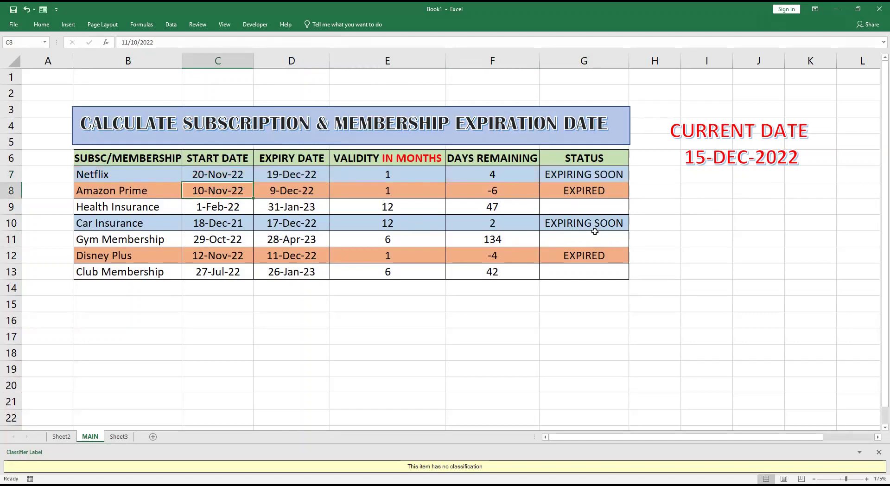
Change the Netflix start date to 27-Nov-22 to test a row that needs no highlight
{"action": "double_click", "coordinate": [219, 174]}
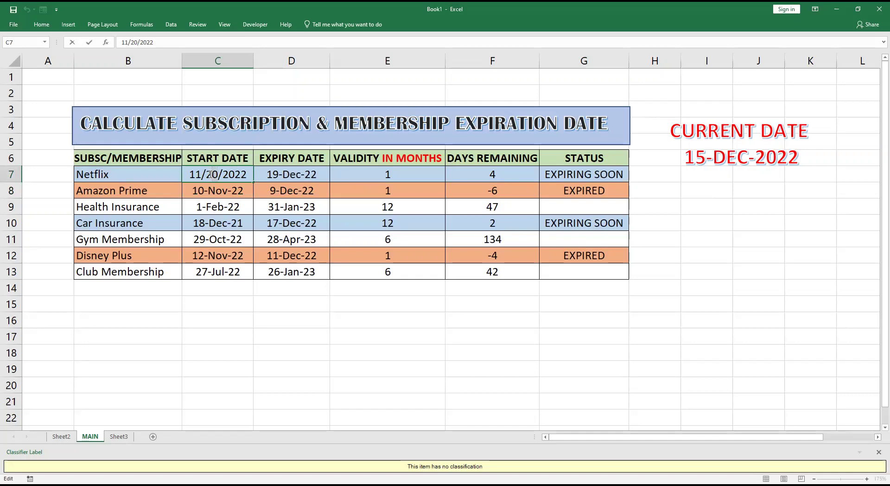
{"action": "left_click_drag", "start_coordinate": [209, 175], "coordinate": [218, 174]}
{"action": "type", "text": "27"}
{"action": "key", "text": "Return"}
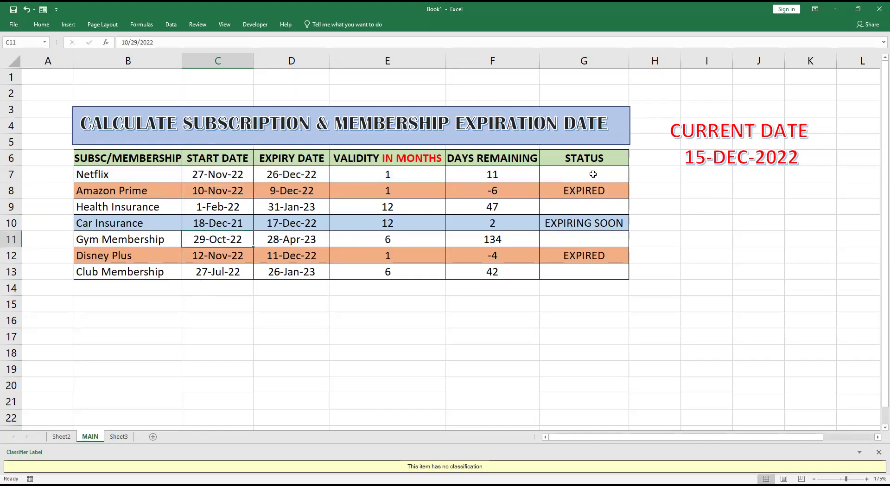
Set the Netflix start date back to 18-Nov-22
{"action": "left_click", "coordinate": [212, 175]}
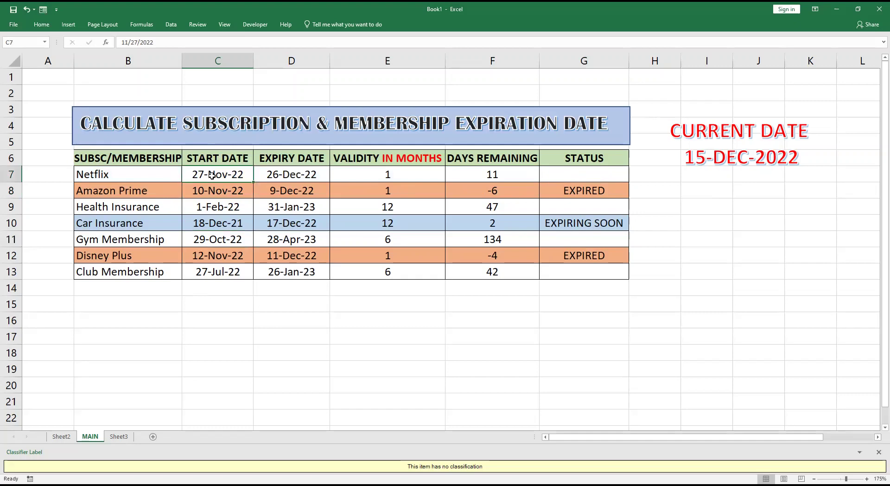
{"action": "double_click", "coordinate": [212, 175]}
{"action": "double_click", "coordinate": [215, 174]}
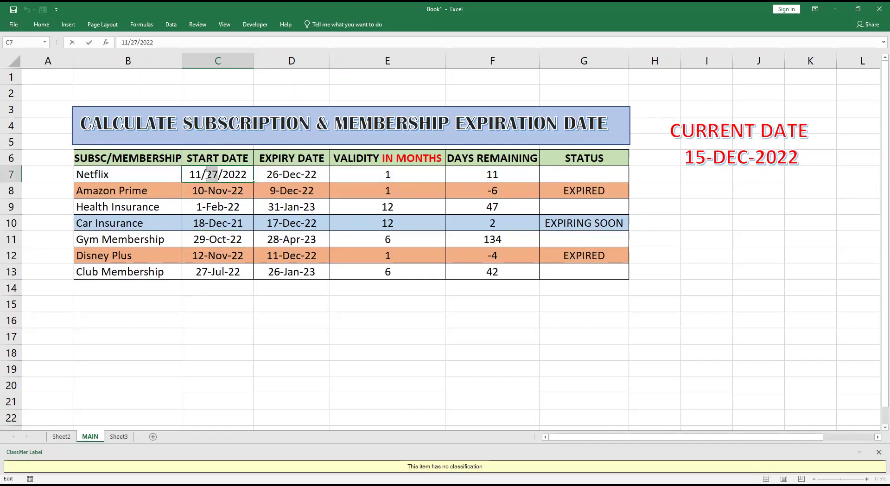
{"action": "type", "text": "18"}
{"action": "left_click", "coordinate": [221, 209]}
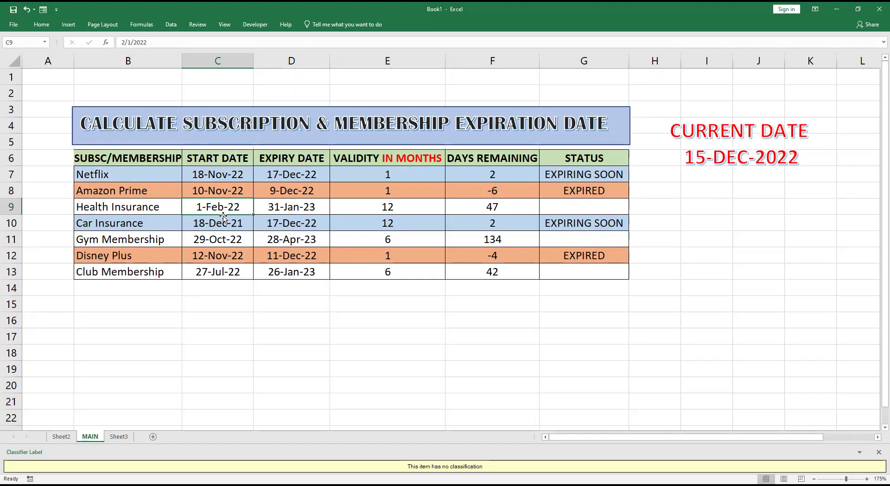
Change the Health Insurance start date to 1-Dec-21 to test its status and row highlighting
{"action": "double_click", "coordinate": [223, 207]}
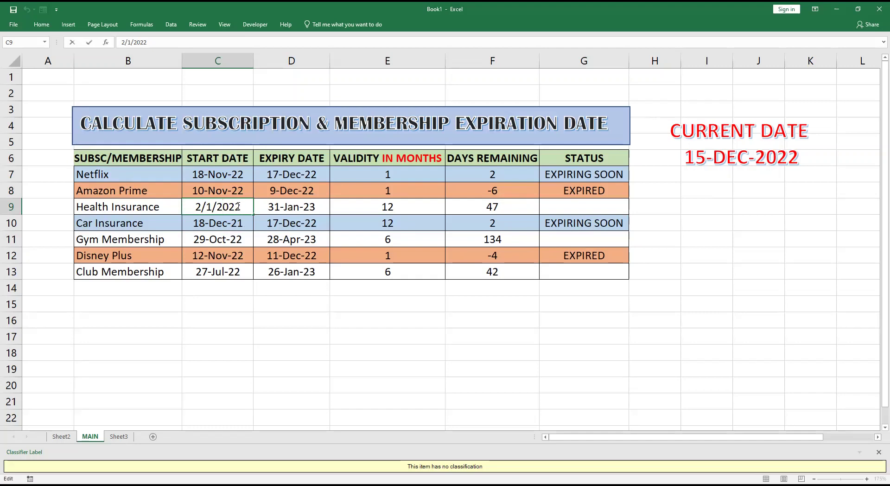
{"action": "key", "text": "BackSpace"}
{"action": "type", "text": "1"}
{"action": "type", "text": "1"}
{"action": "key", "text": "Return"}
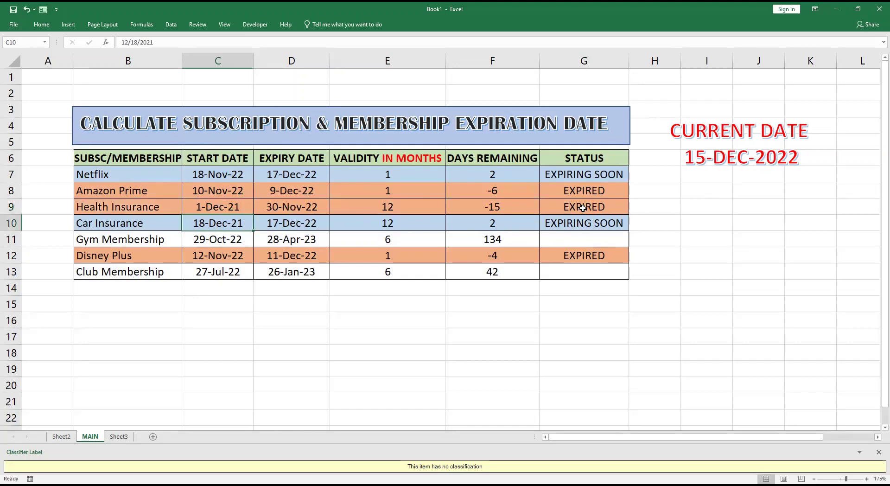
Undo the Health Insurance start date change
{"action": "left_click", "coordinate": [224, 207]}
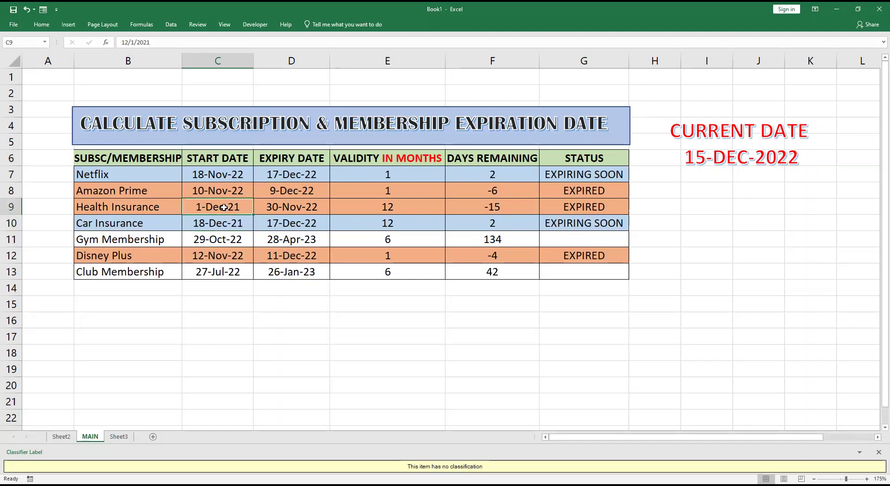
{"action": "key", "text": "ctrl+z"}
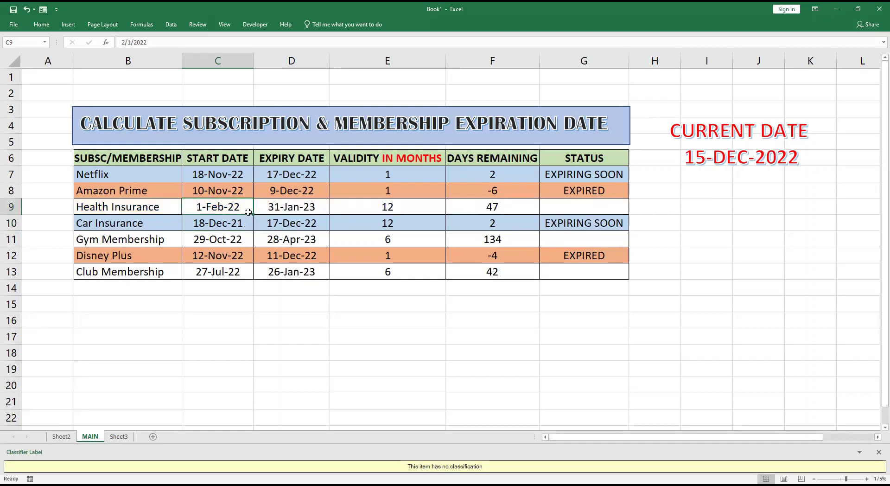
{"action": "left_click", "coordinate": [303, 234]}
{"action": "left_click", "coordinate": [216, 241]}
{"action": "left_click", "coordinate": [225, 272]}
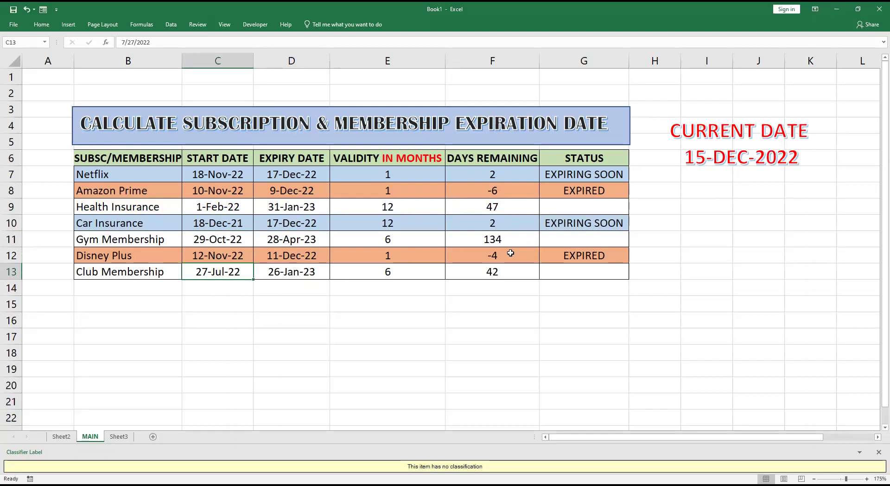
{"action": "left_click", "coordinate": [261, 261]}
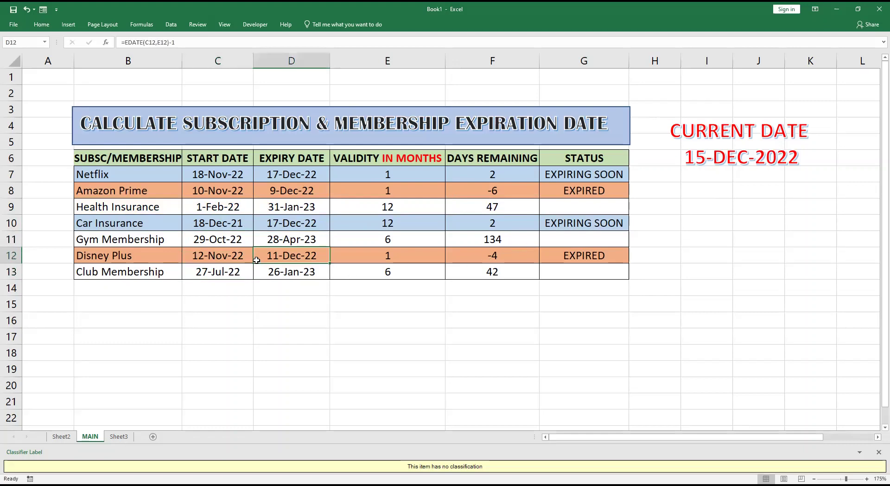
Change the Disney Plus start date to 18-Nov-22 to test its status and row highlighting
{"action": "left_click", "coordinate": [223, 257]}
{"action": "double_click", "coordinate": [223, 256]}
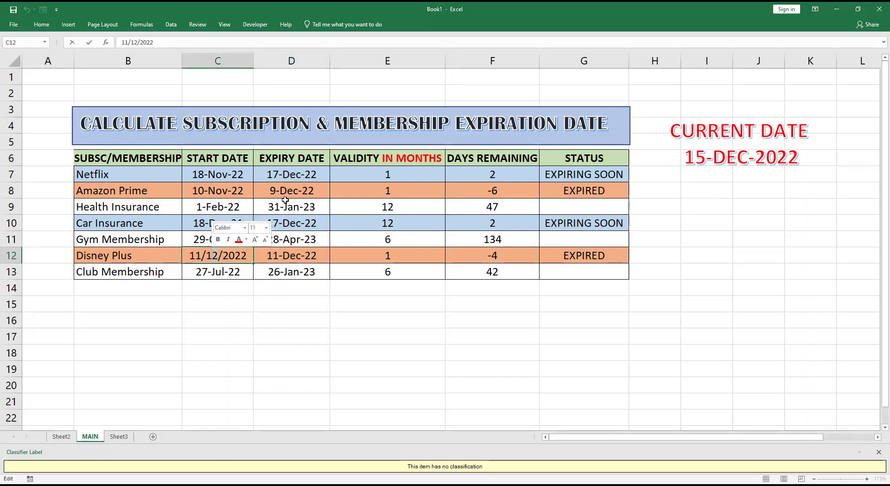
{"action": "key", "text": "Delete"}
{"action": "type", "text": "8"}
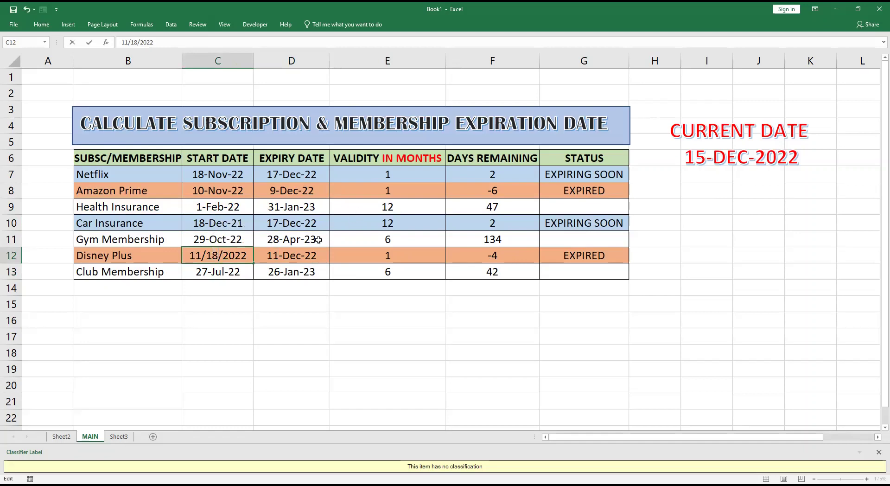
{"action": "left_click", "coordinate": [289, 265]}
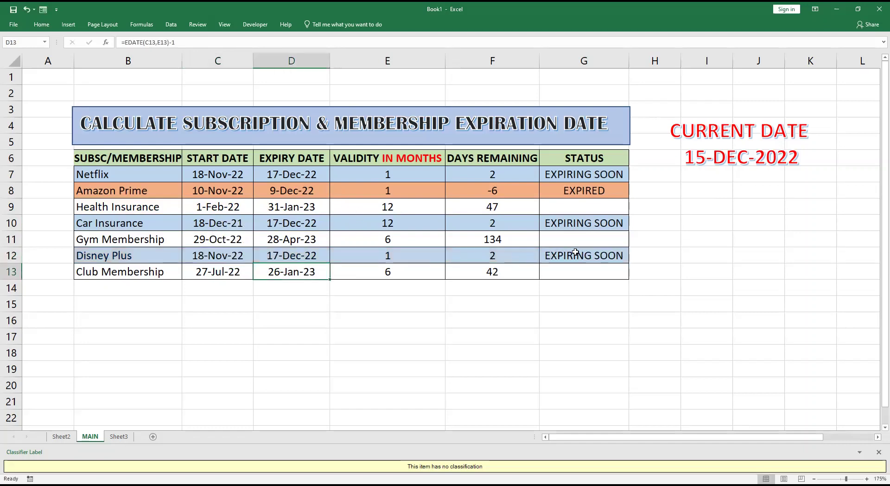
Undo the Disney Plus start date change and select an empty cell below the table
{"action": "left_click", "coordinate": [228, 259]}
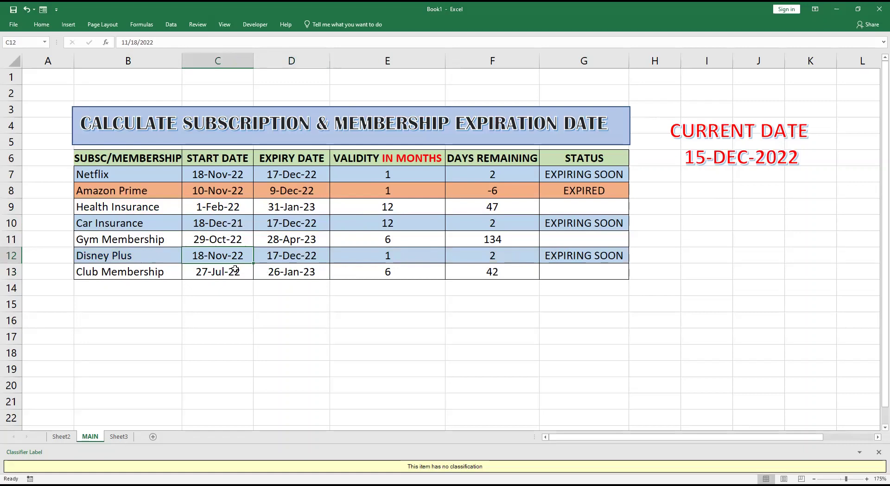
{"action": "key", "text": "ctrl+z"}
{"action": "left_click", "coordinate": [244, 309]}
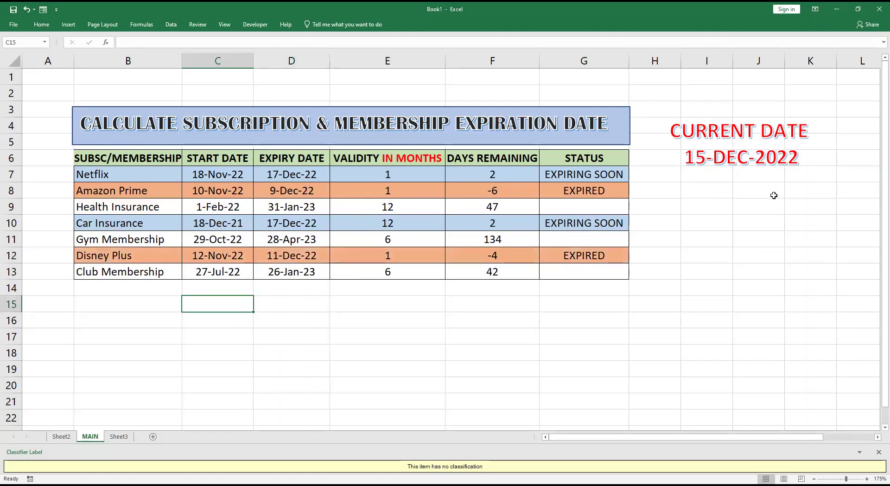